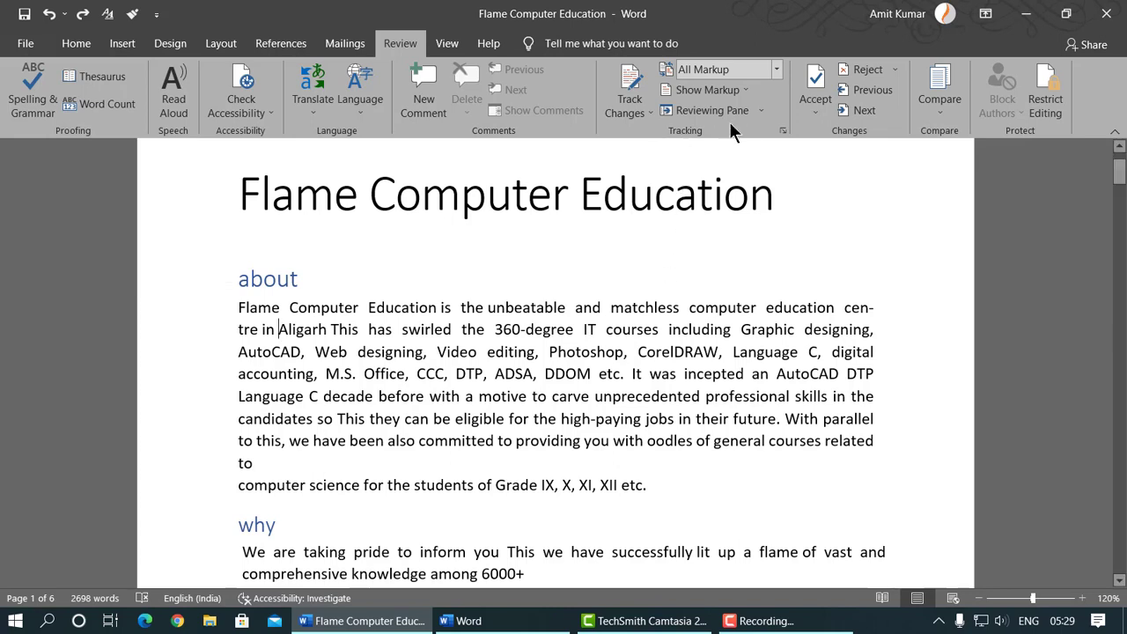
- Turn on Track Changes and replace the word "Photoshop" with "Paint" in the about paragraph
click(634, 77)
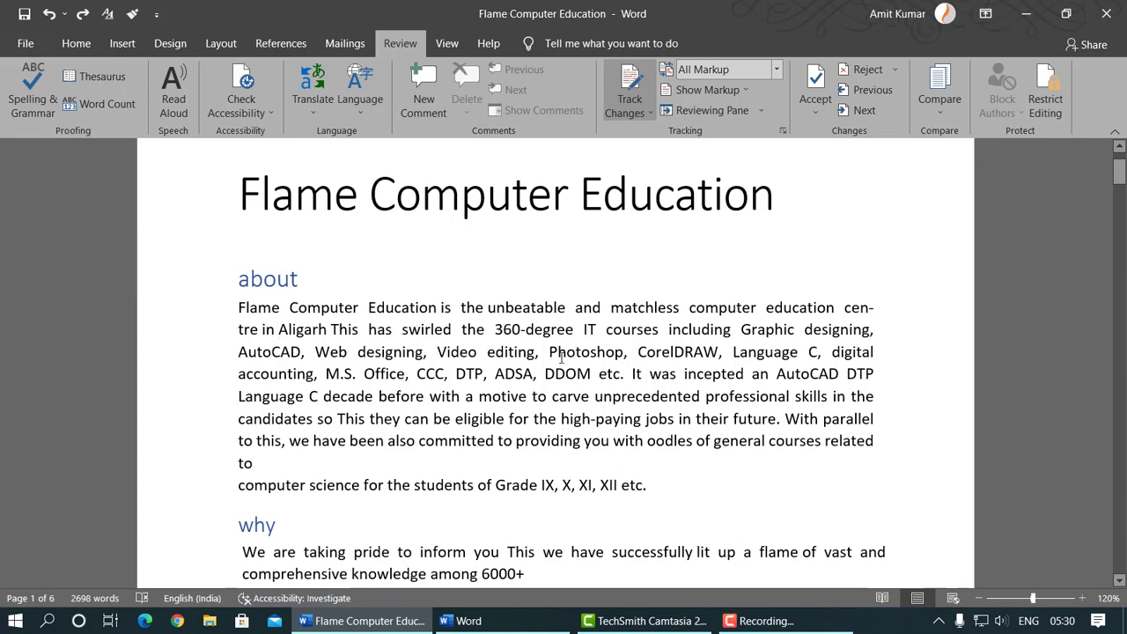
drag(548, 353, 626, 355)
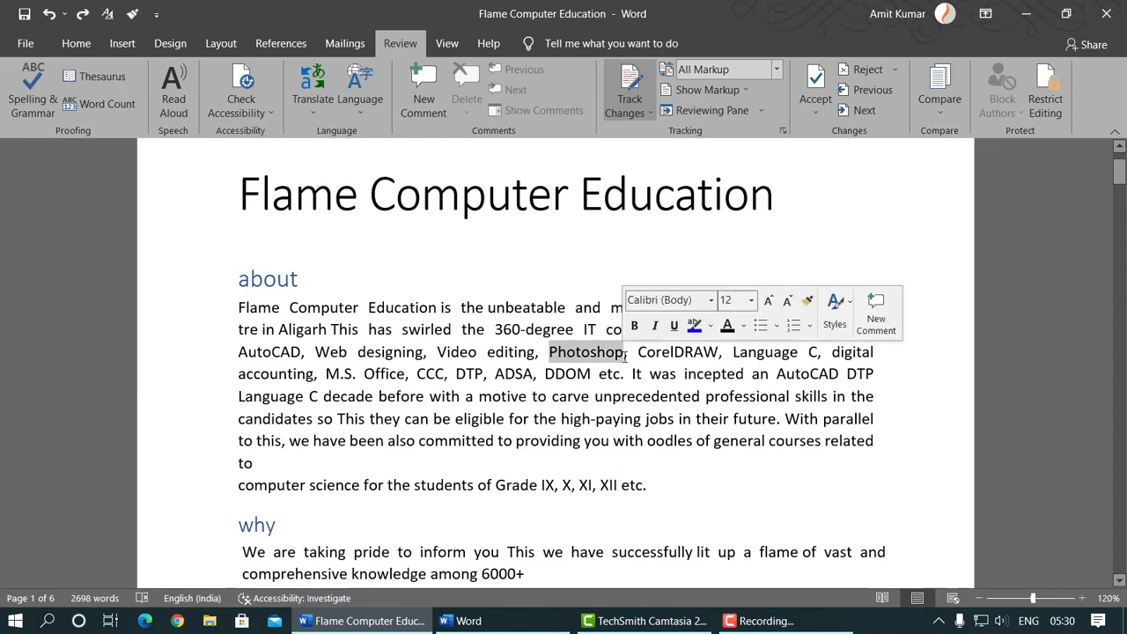
key(Delete)
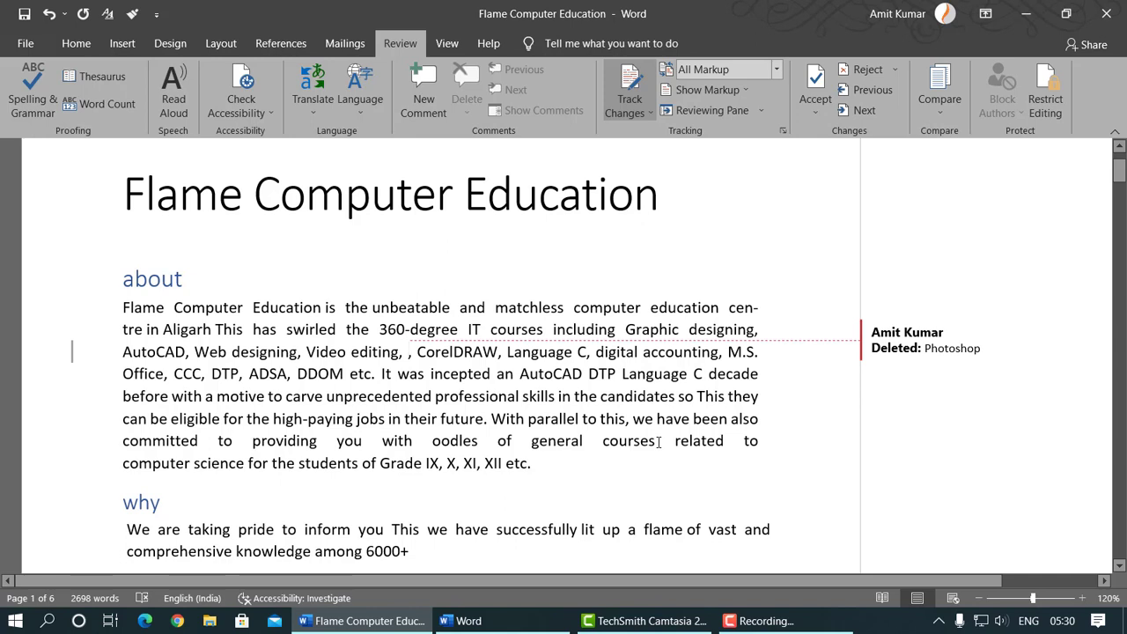
text(Paint)
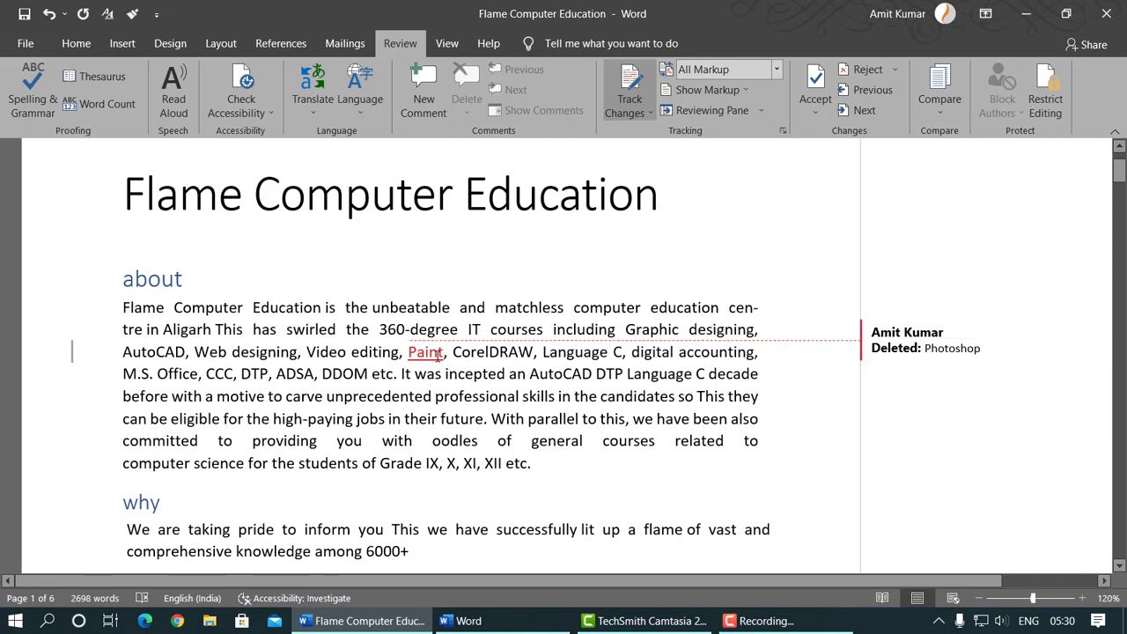
mouse_move(438, 354)
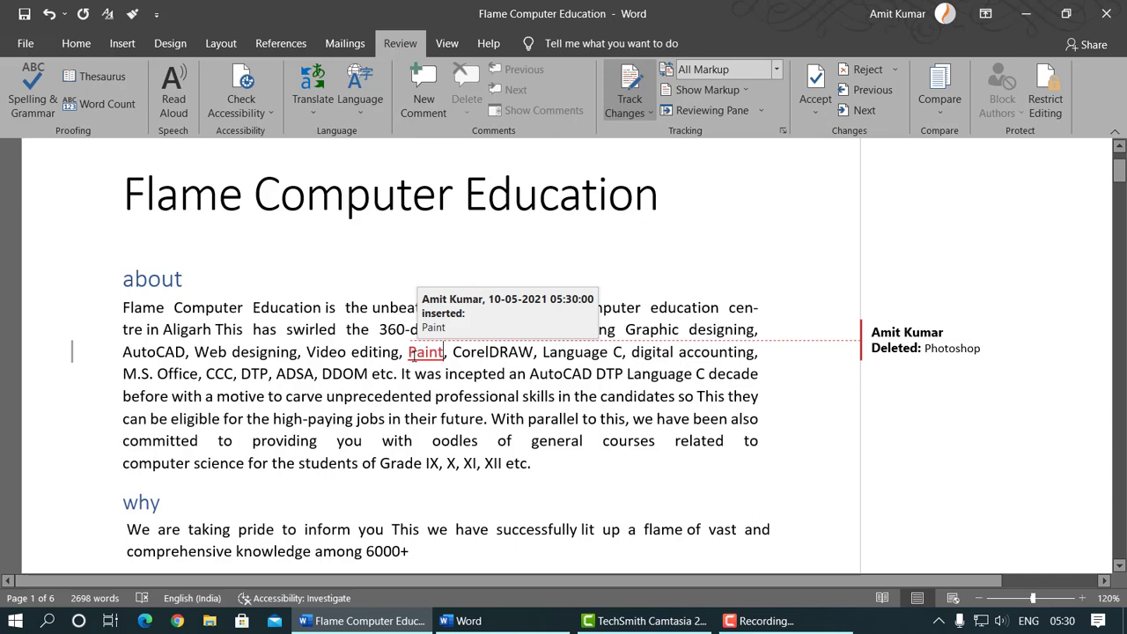
- Set the markup balloons to show only comments and formatting, so text revisions are marked inline
click(746, 91)
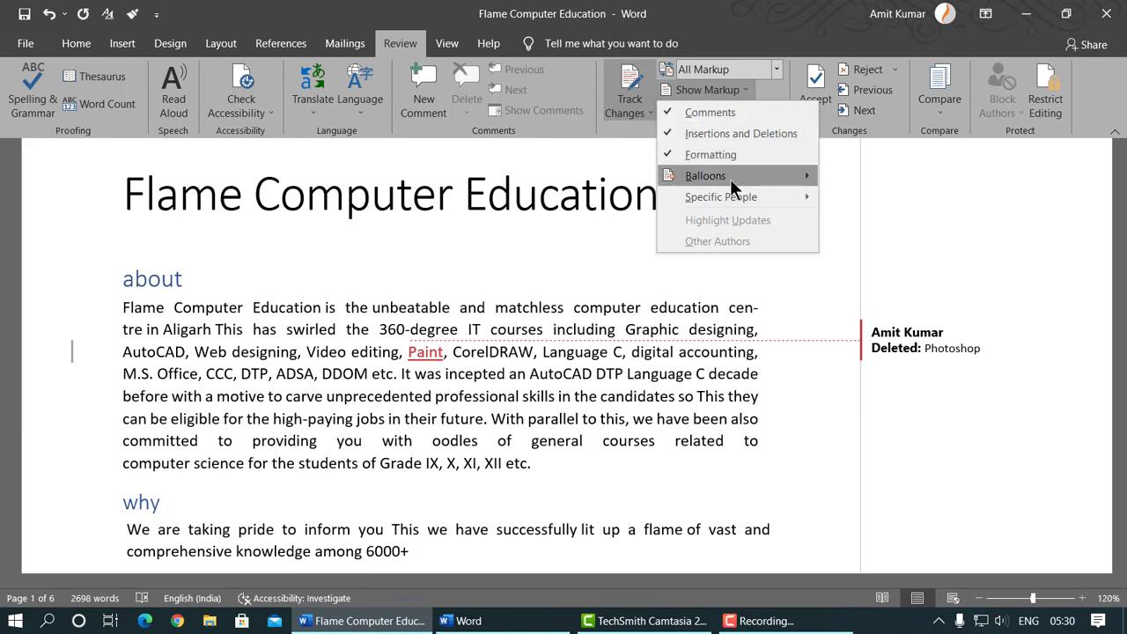
mouse_move(730, 178)
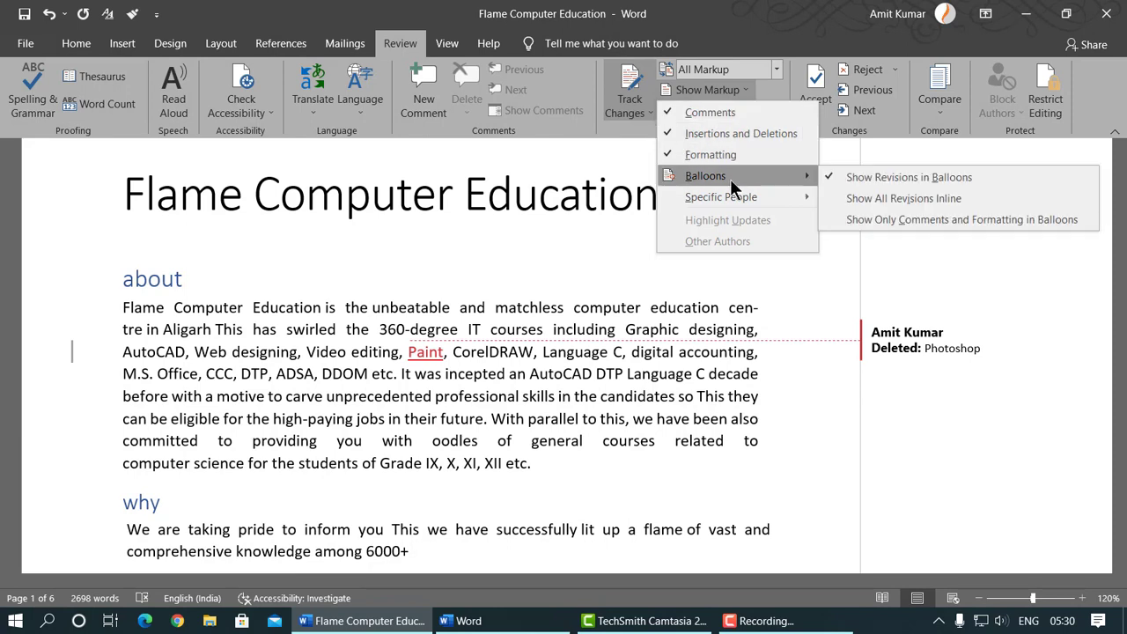
click(872, 220)
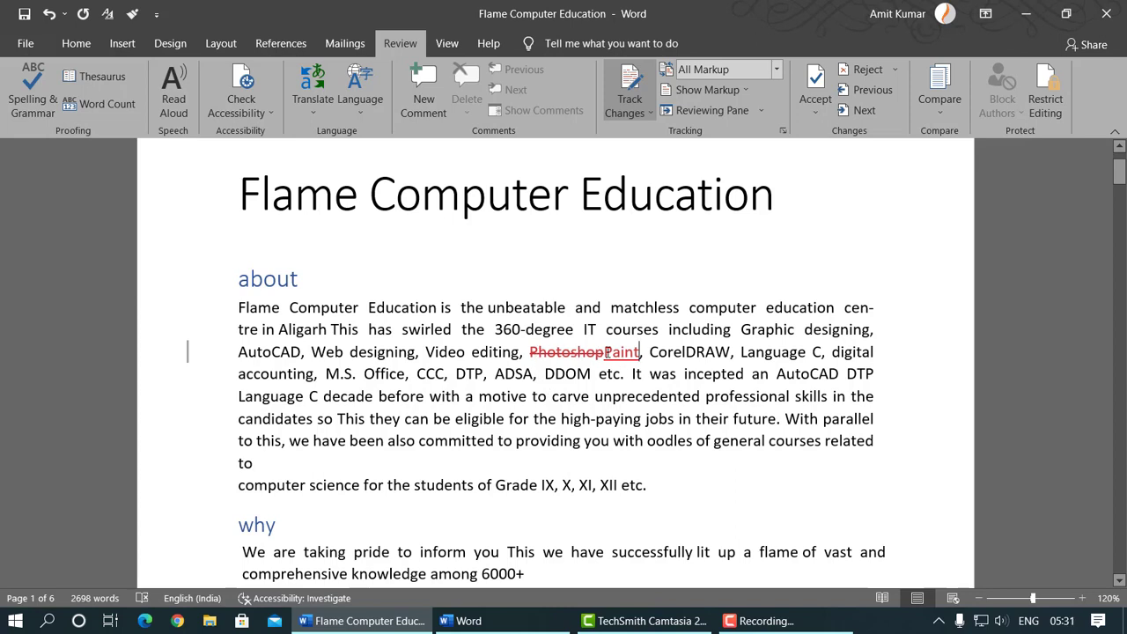
mouse_move(601, 344)
- Replace "CCC" in the about paragraph with "Computer Basic Course" as a tracked change
drag(418, 373, 447, 374)
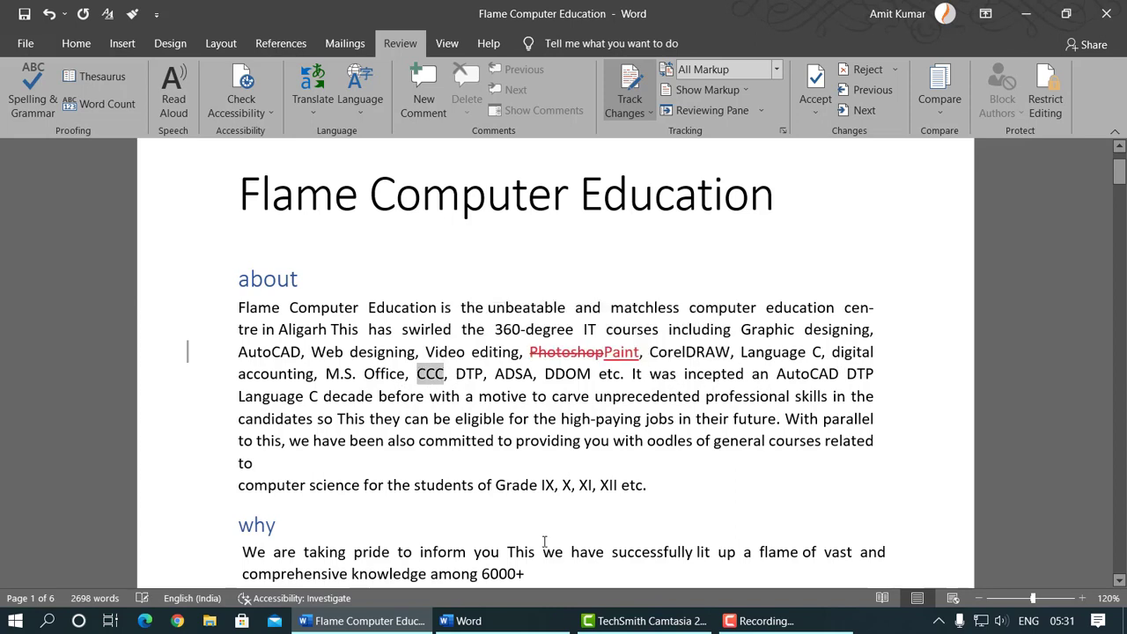
key(Delete)
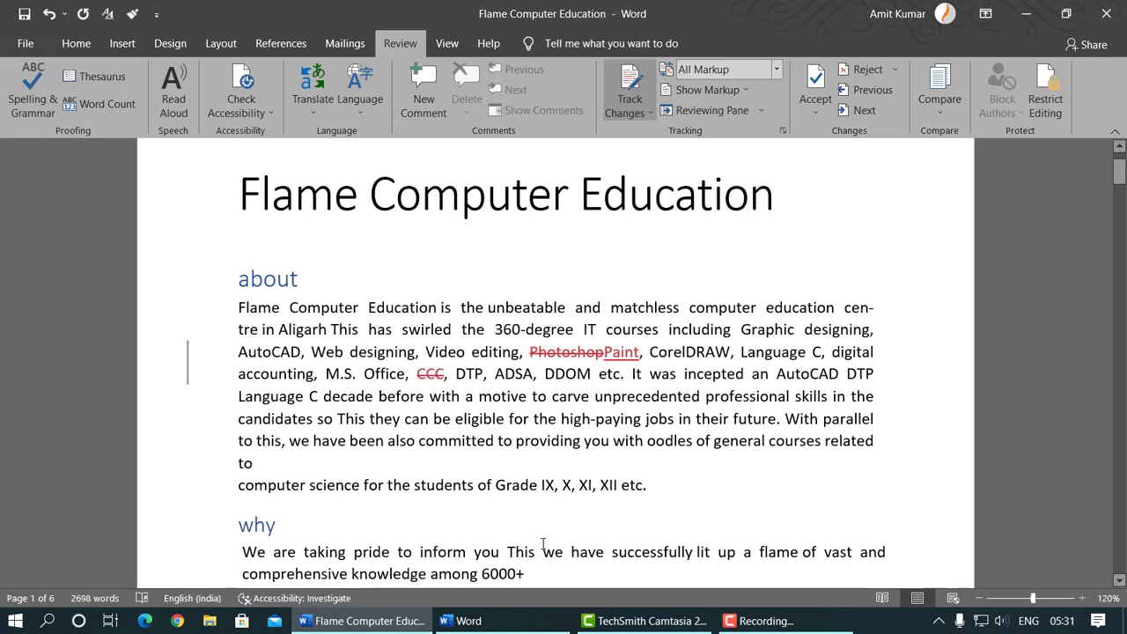
text(Computer )
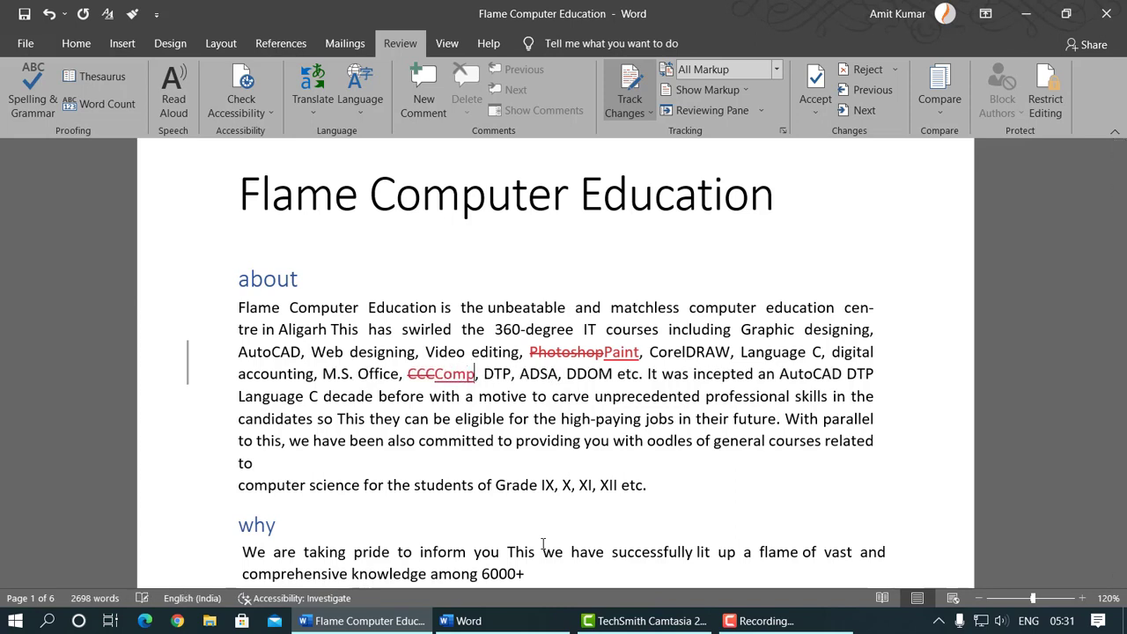
text(Basic Cours)
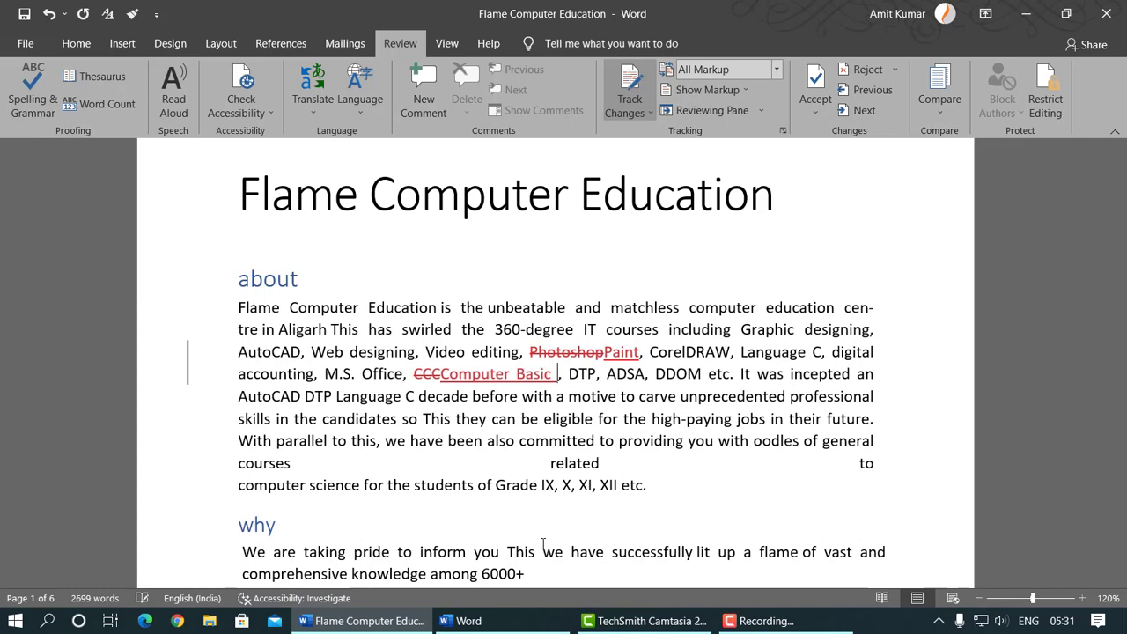
text(e)
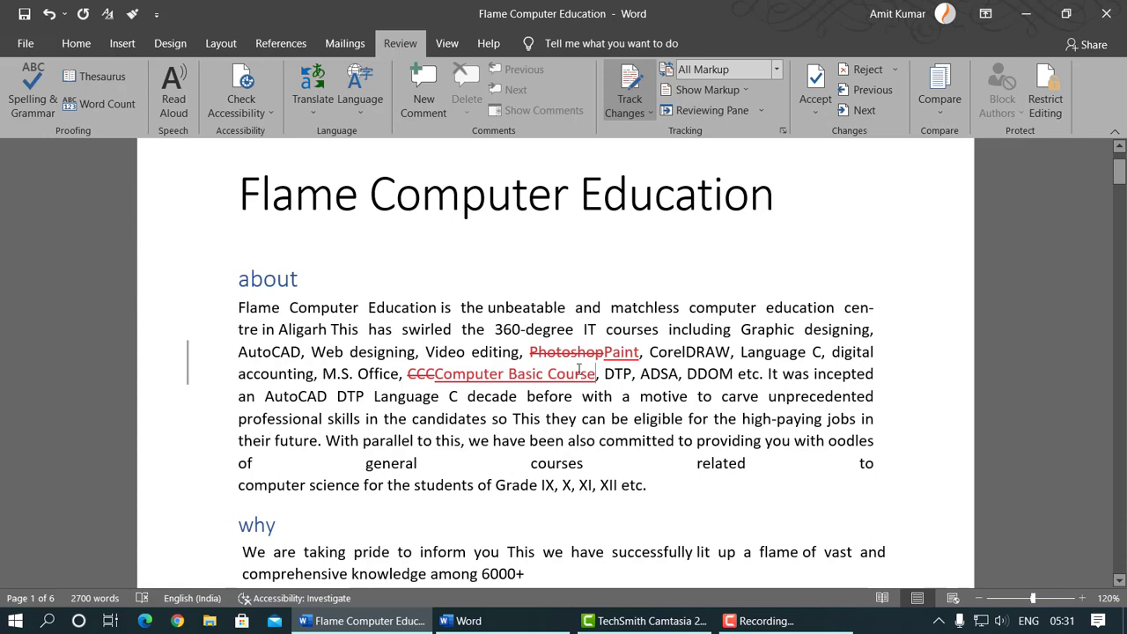
mouse_move(578, 370)
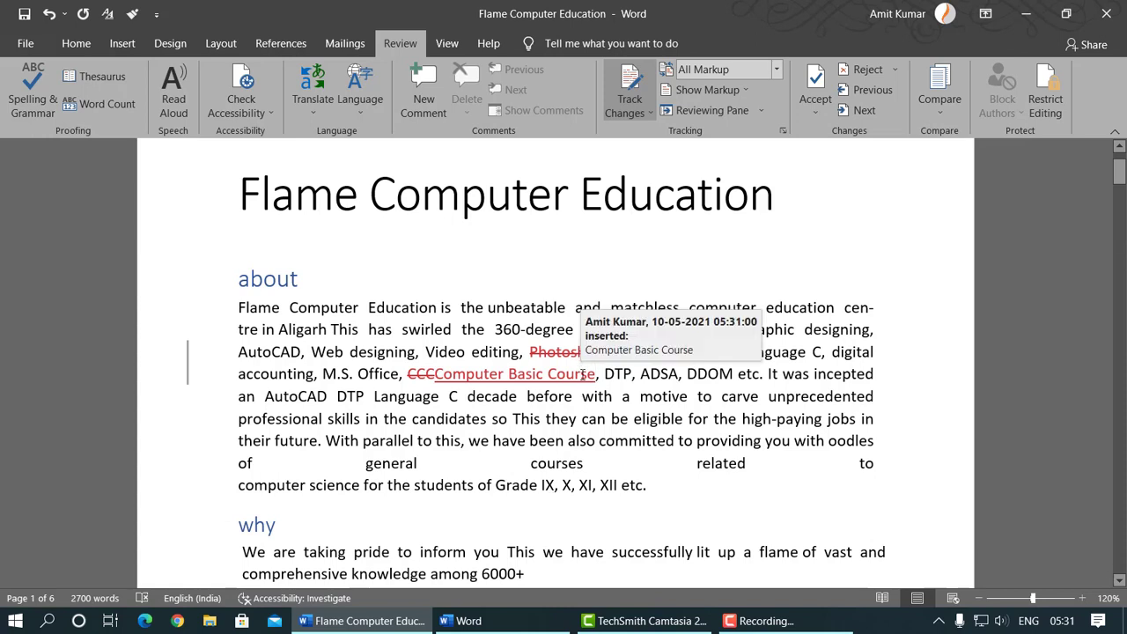
- View the tracked edits in Simple Markup and return the review display to All Markup
click(776, 69)
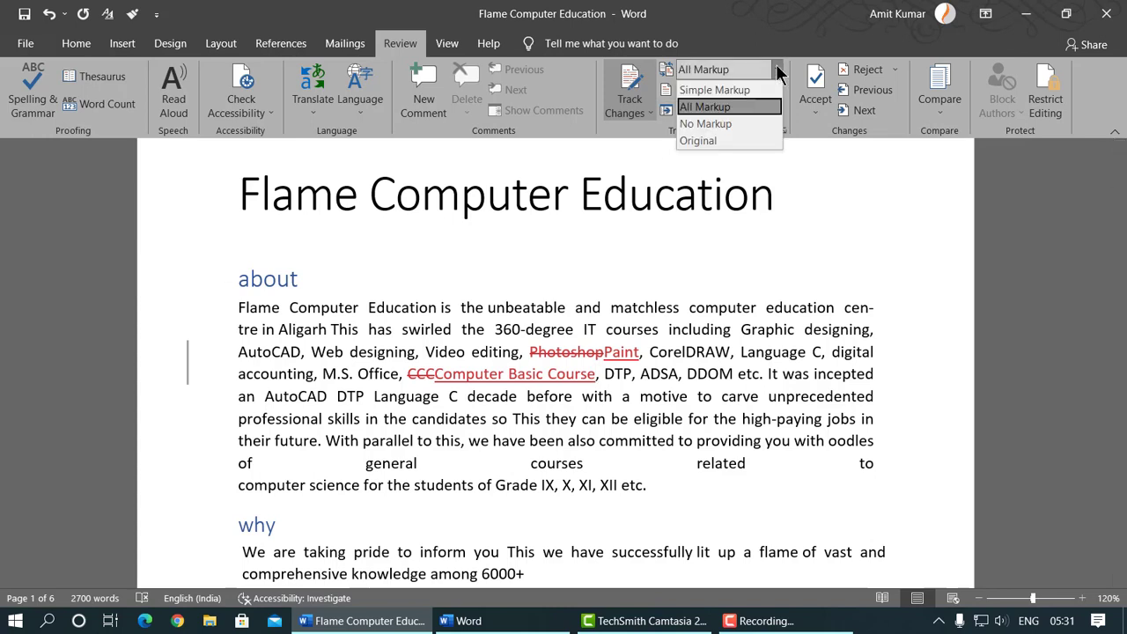
click(749, 92)
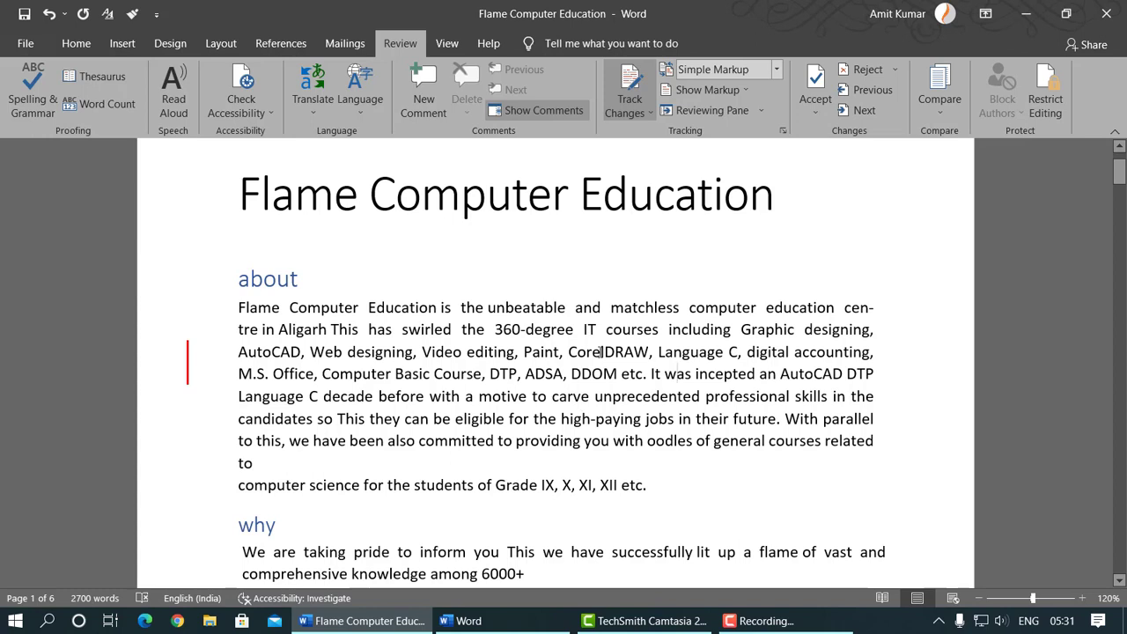
click(775, 71)
click(745, 108)
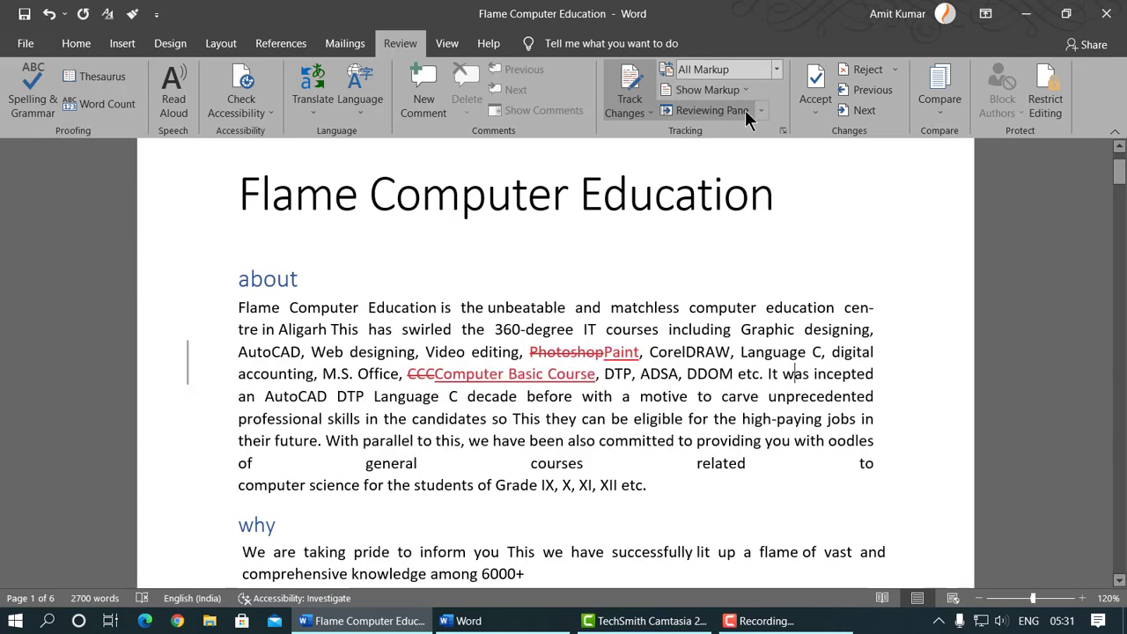
- Display the edits in Simple Markup again and use the margin change line to reveal all markup
click(775, 70)
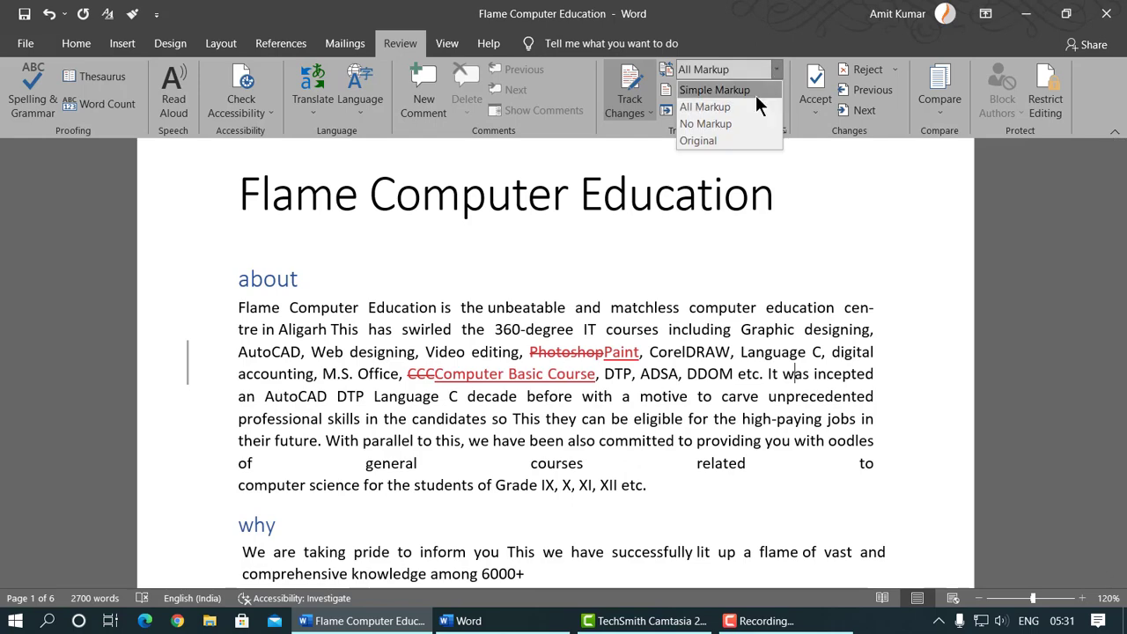
click(755, 93)
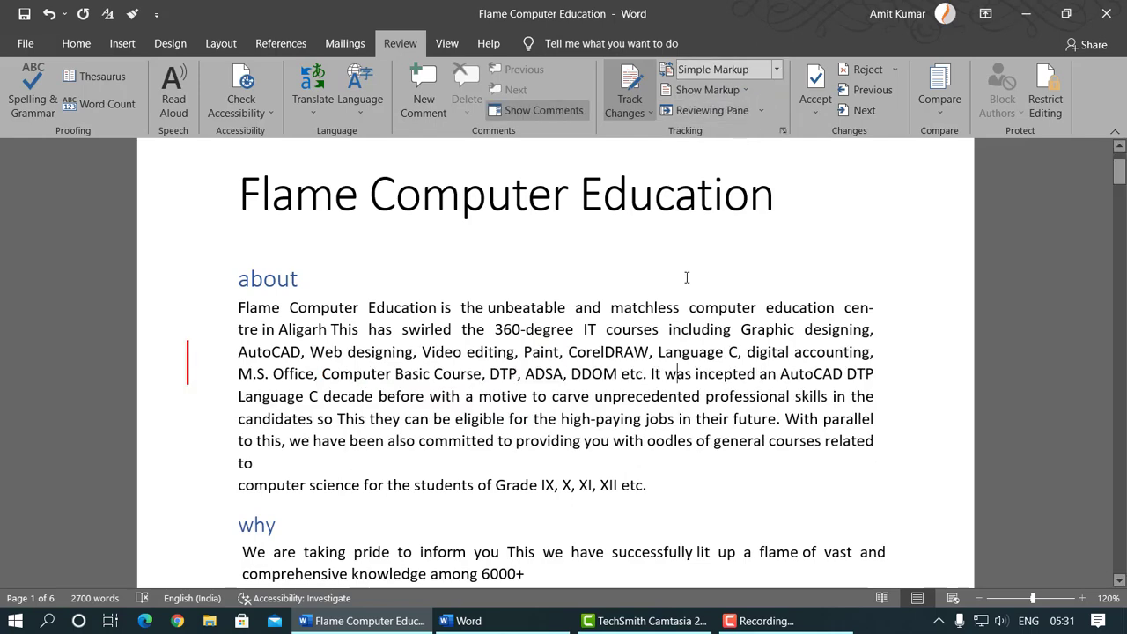
click(188, 365)
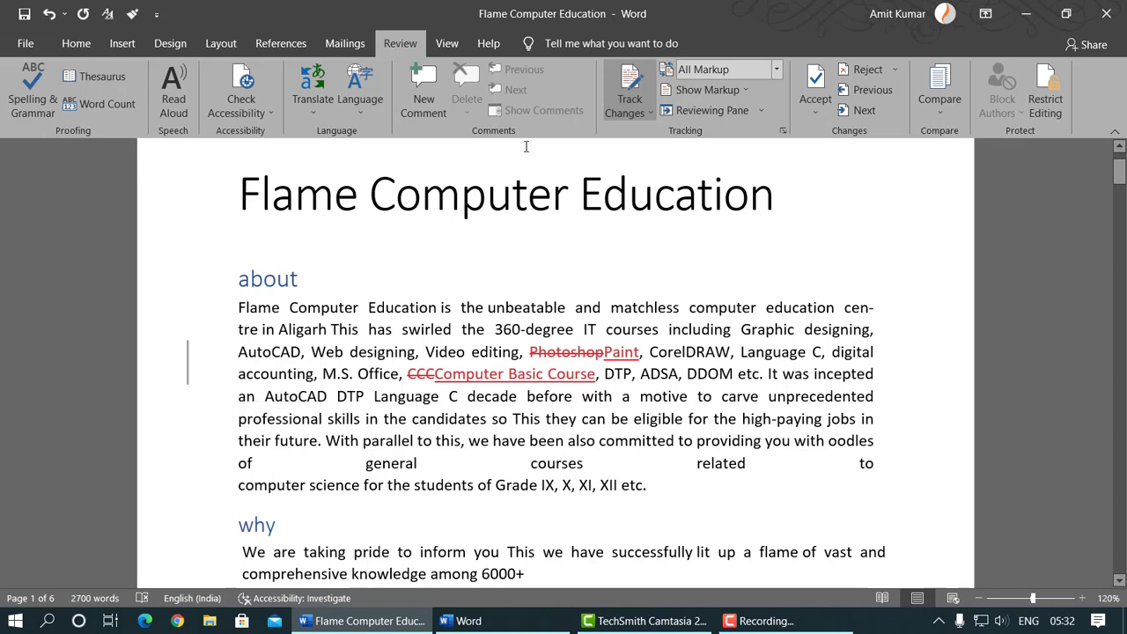
- Display the document with No Markup and examine the replacement words "Paint" and "Computer Basic Course"
click(776, 70)
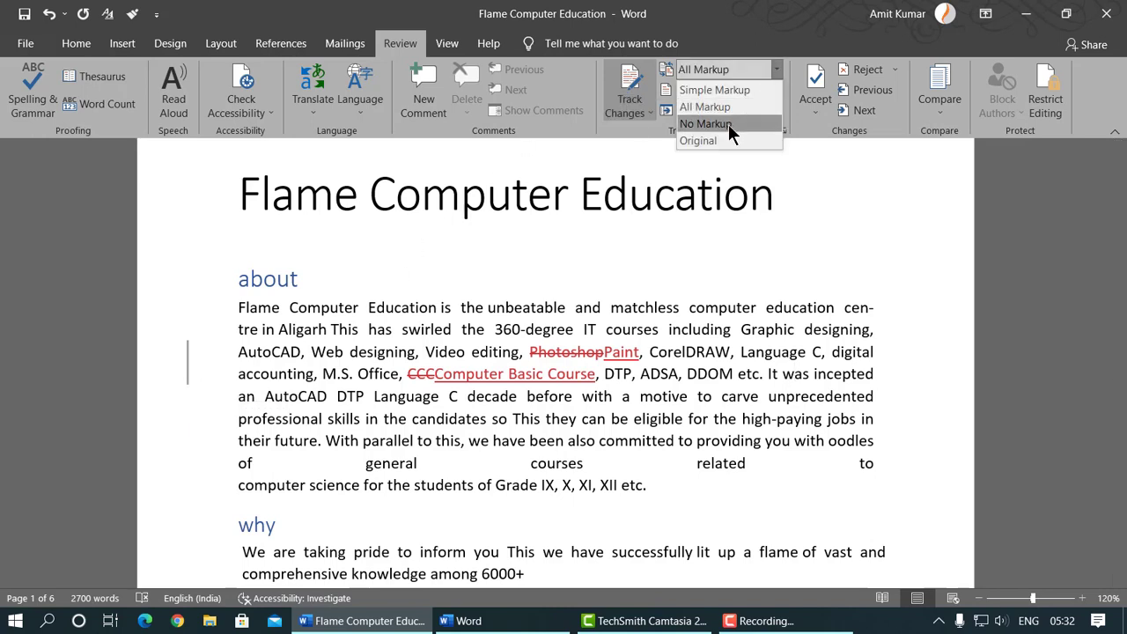
click(728, 124)
drag(524, 353, 544, 353)
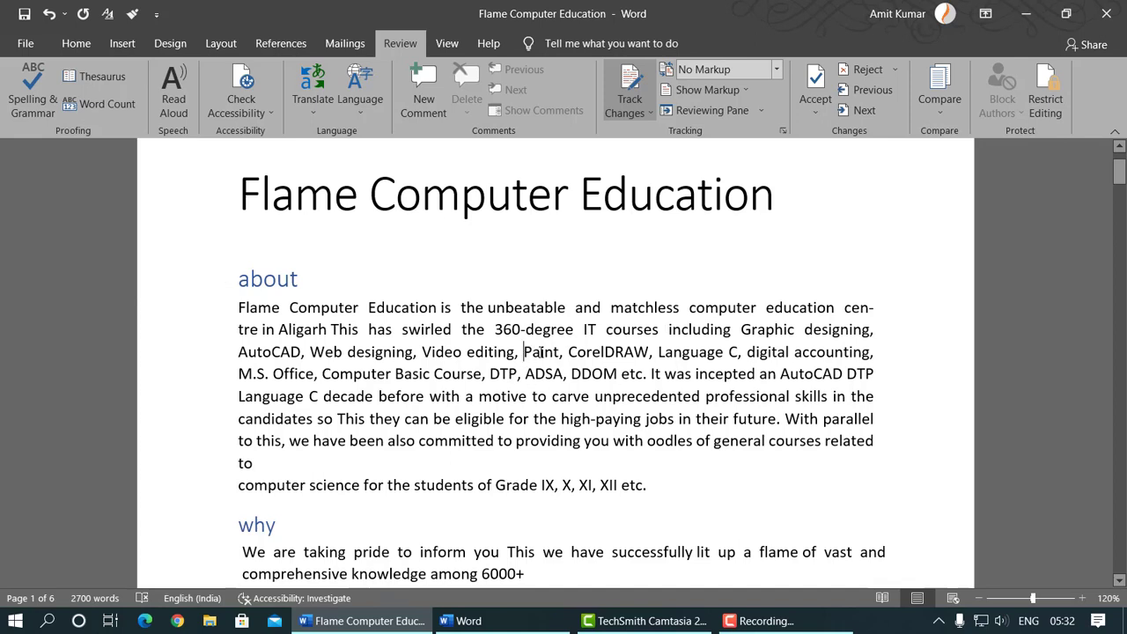
drag(322, 373, 472, 376)
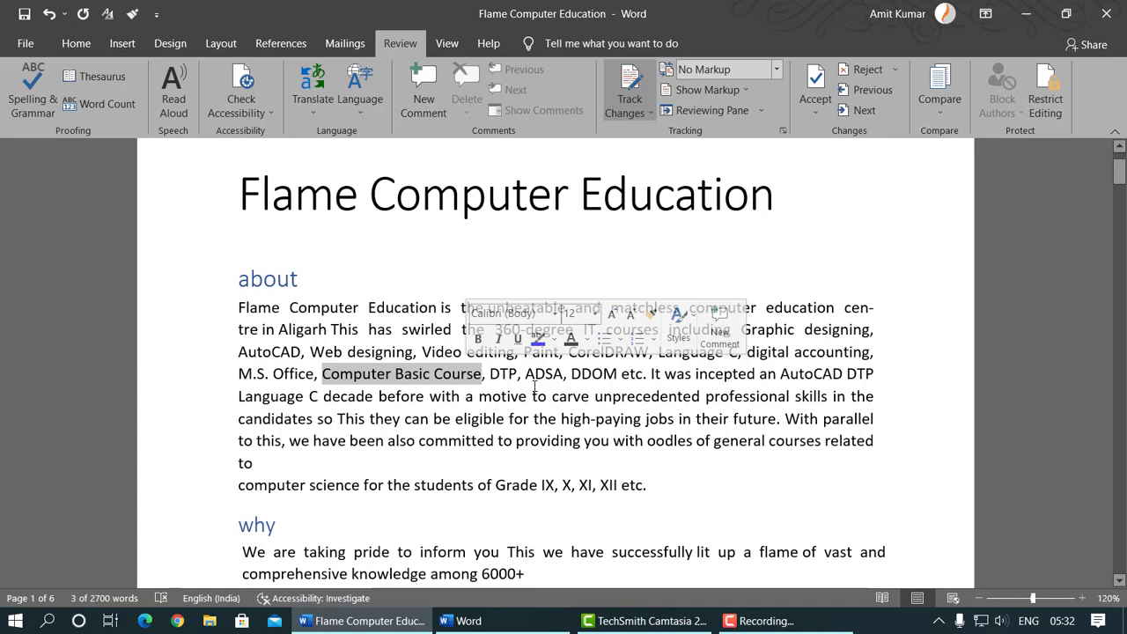
- Display the Original version of the text to examine the unedited wording, and return to All Markup
click(746, 88)
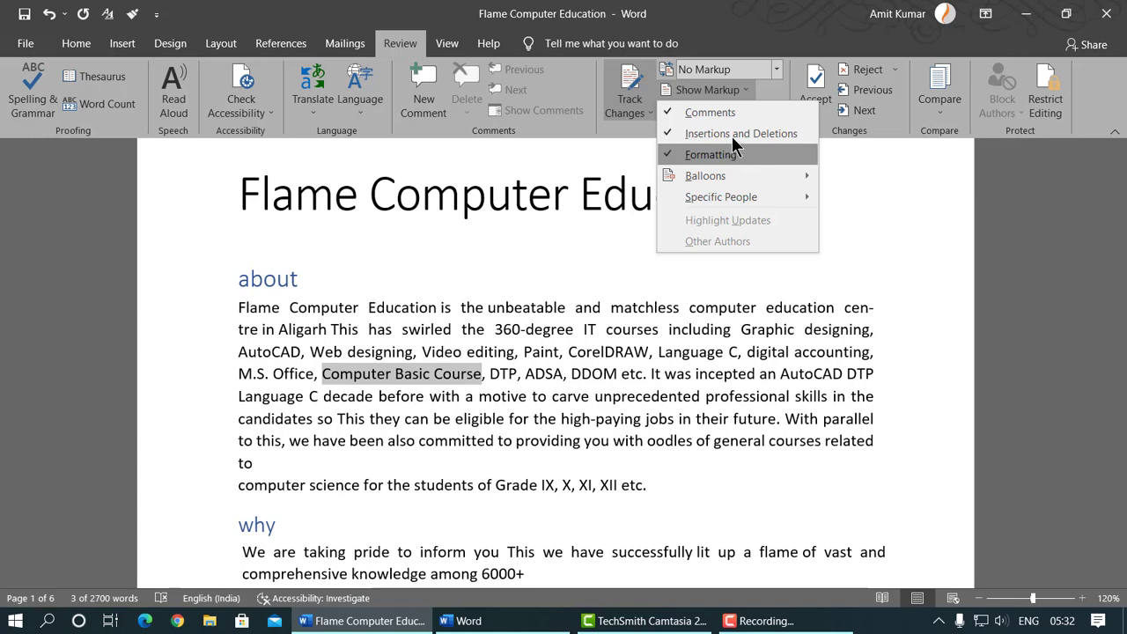
click(777, 69)
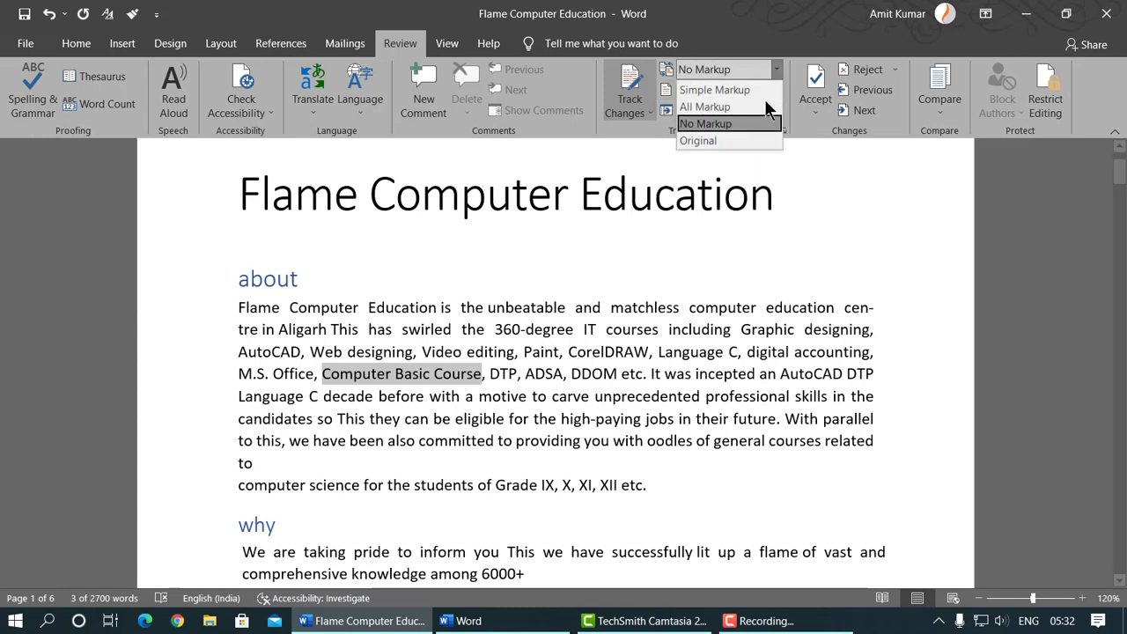
click(739, 141)
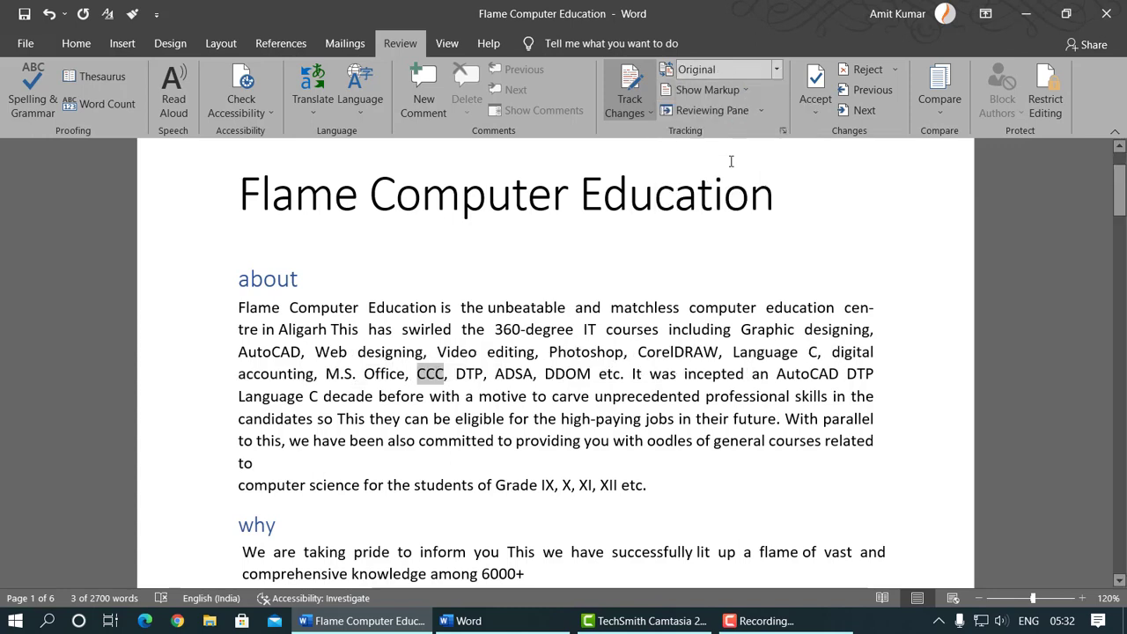
click(520, 352)
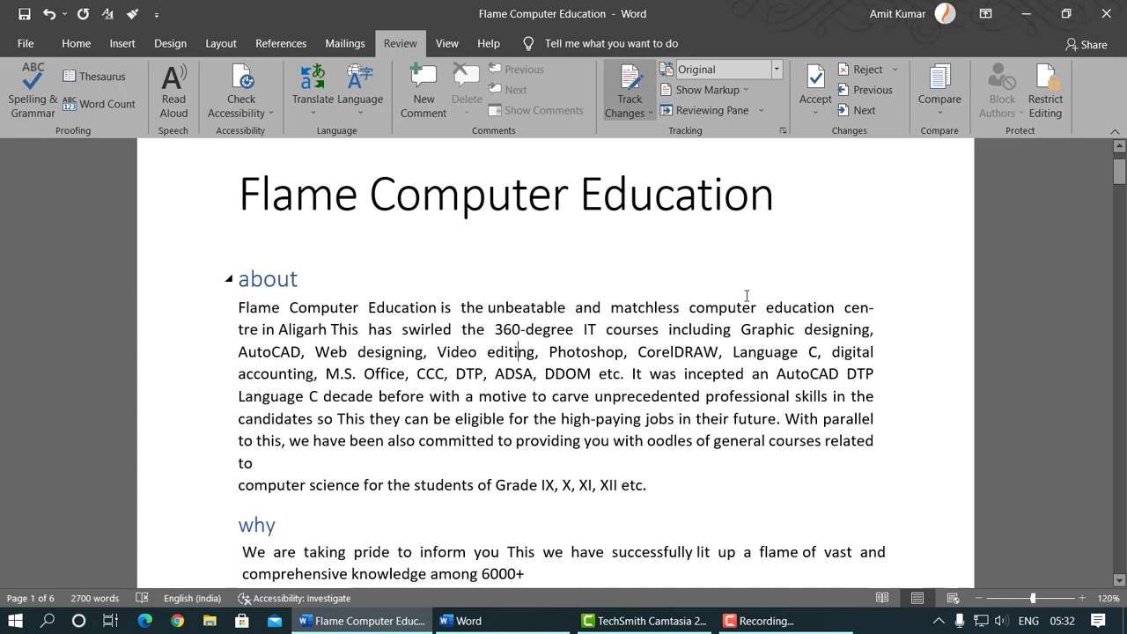
click(775, 69)
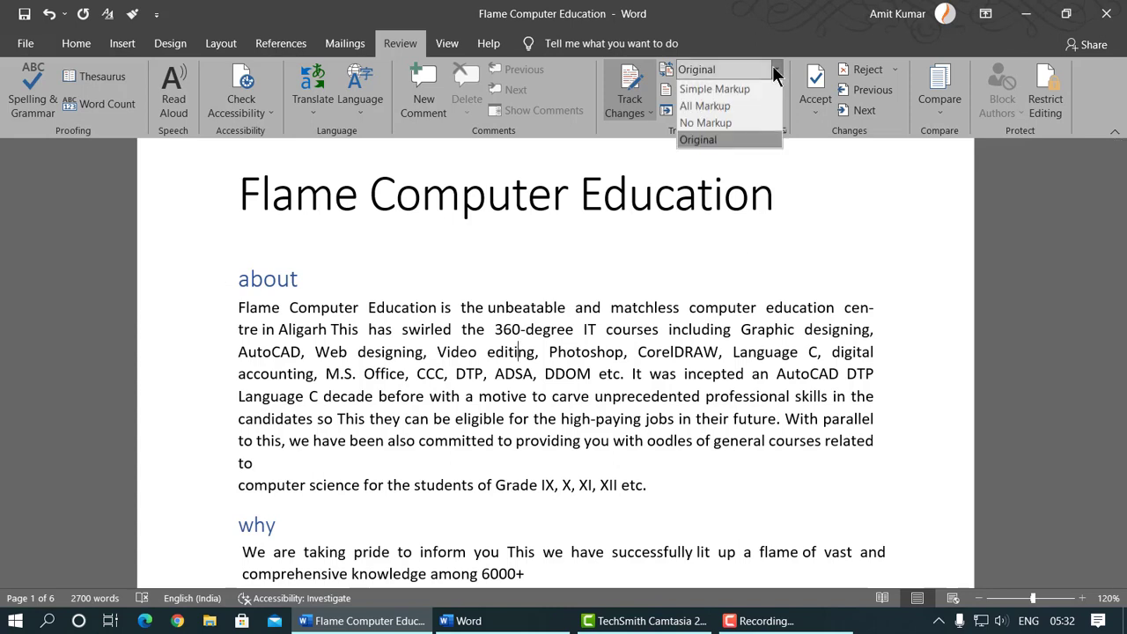
click(747, 104)
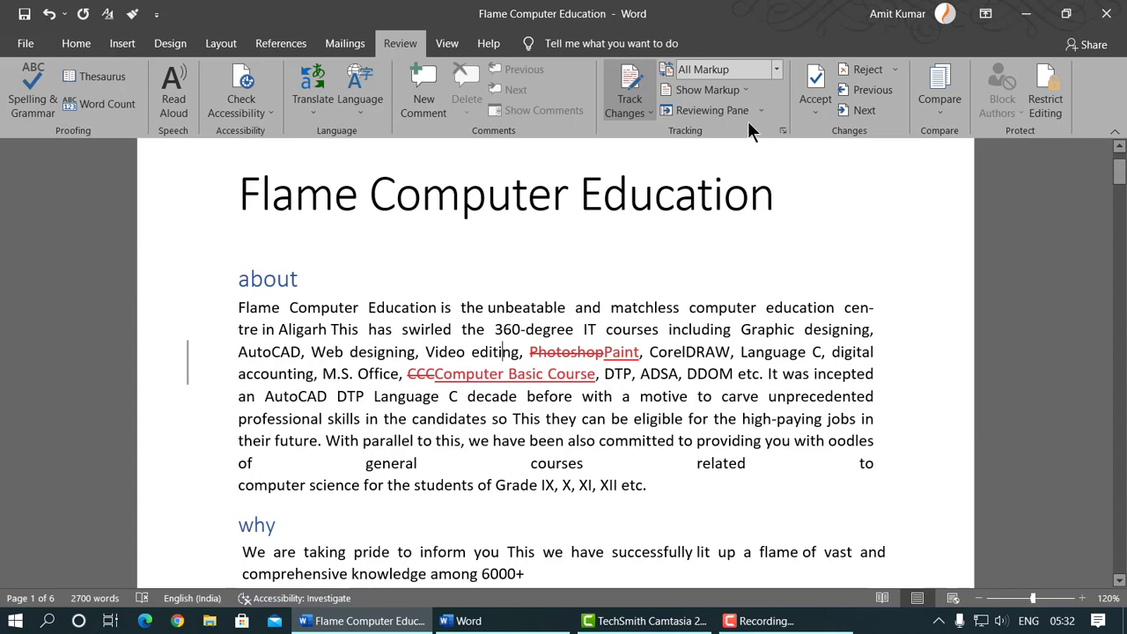
- Turn the display of comments off in the markup options and turn it back on
click(721, 90)
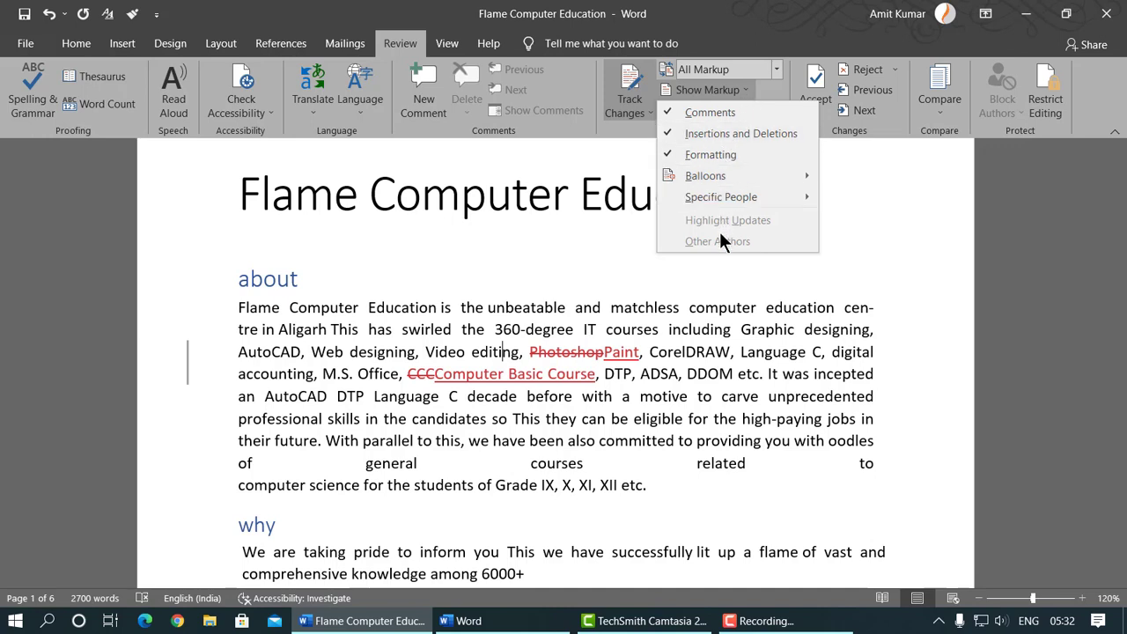
click(705, 116)
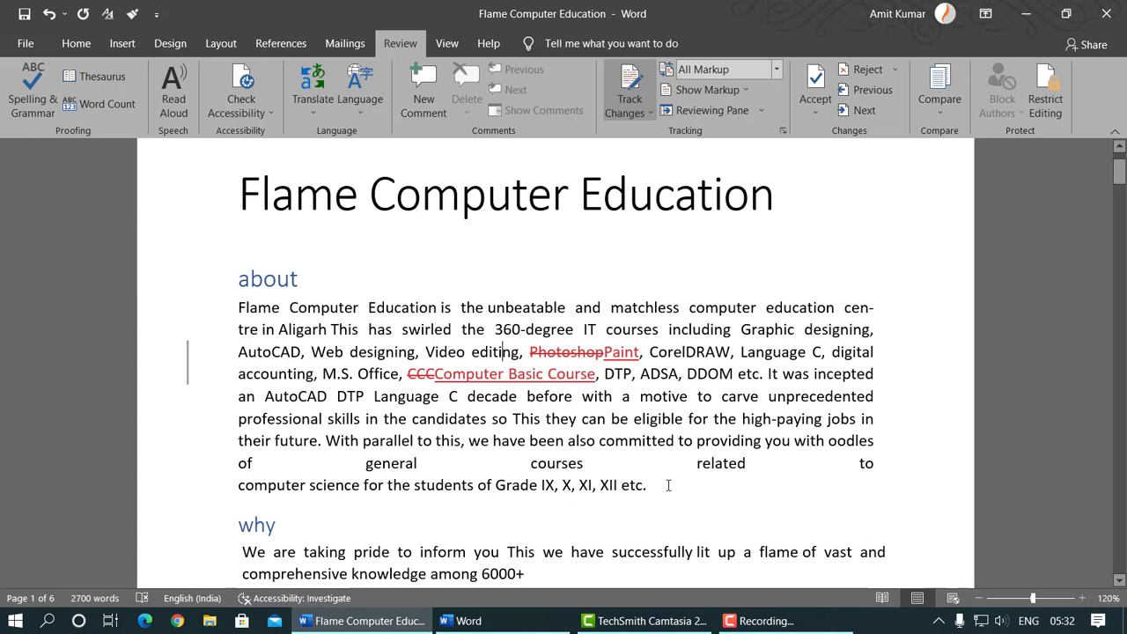
click(743, 91)
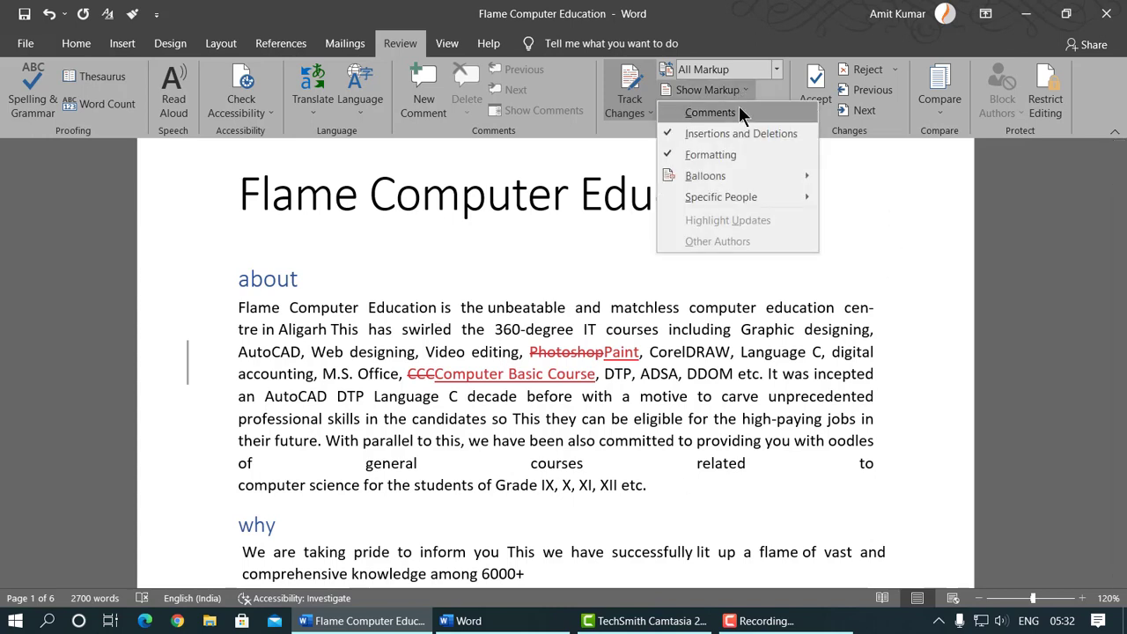
click(739, 110)
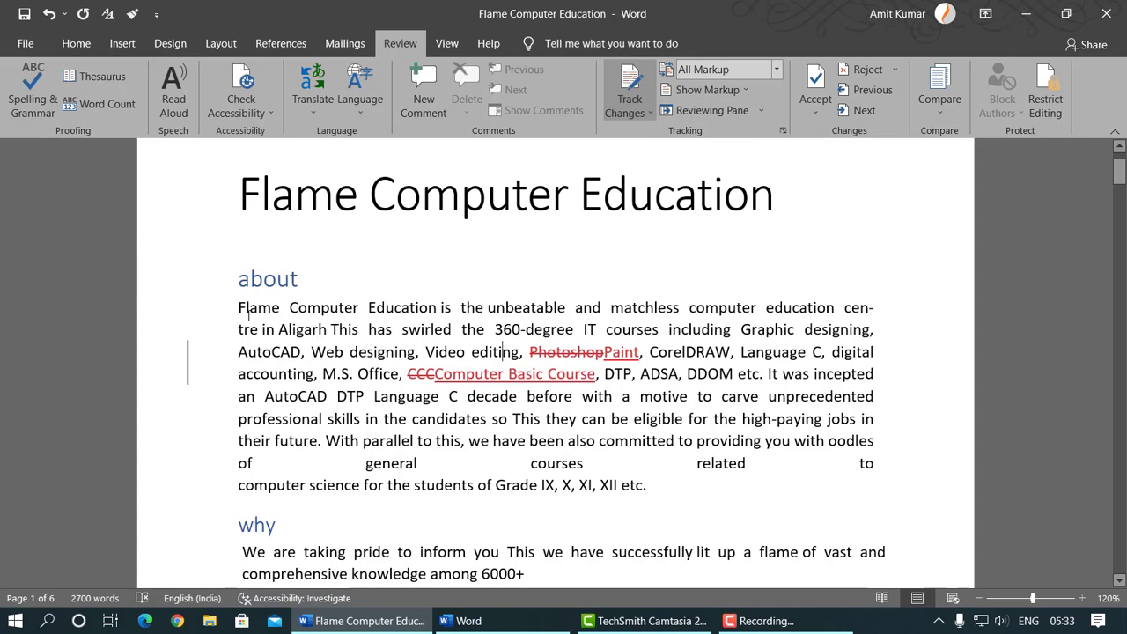
- Add the comment "A Computer Education Institute" to the word "Flame" at the start of the about paragraph
drag(237, 306, 275, 307)
drag(305, 304, 280, 308)
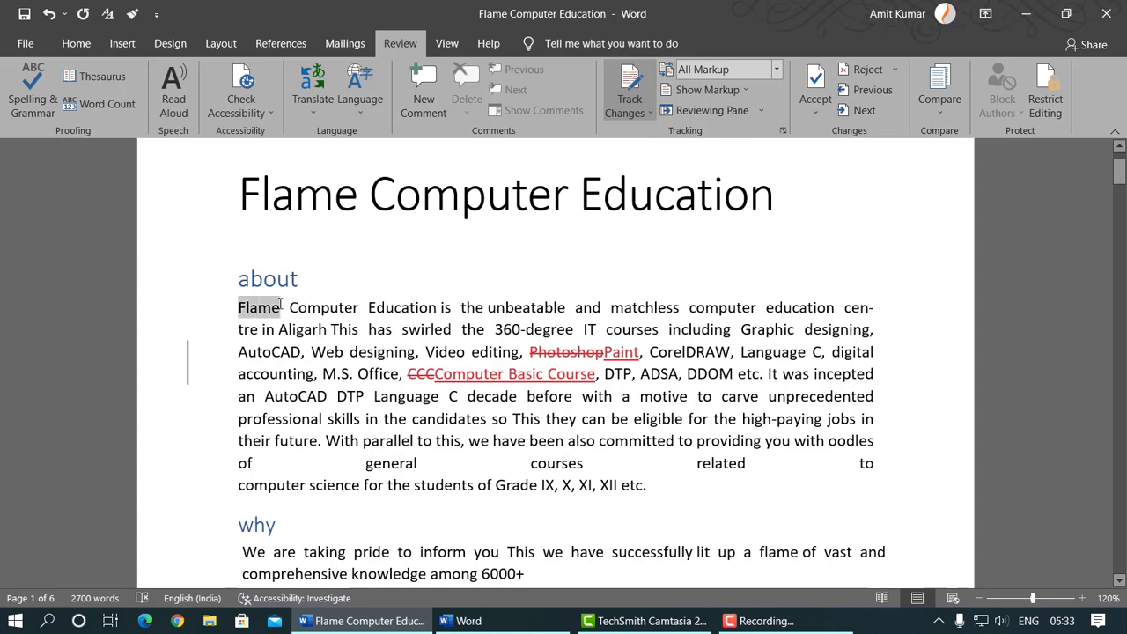
click(425, 97)
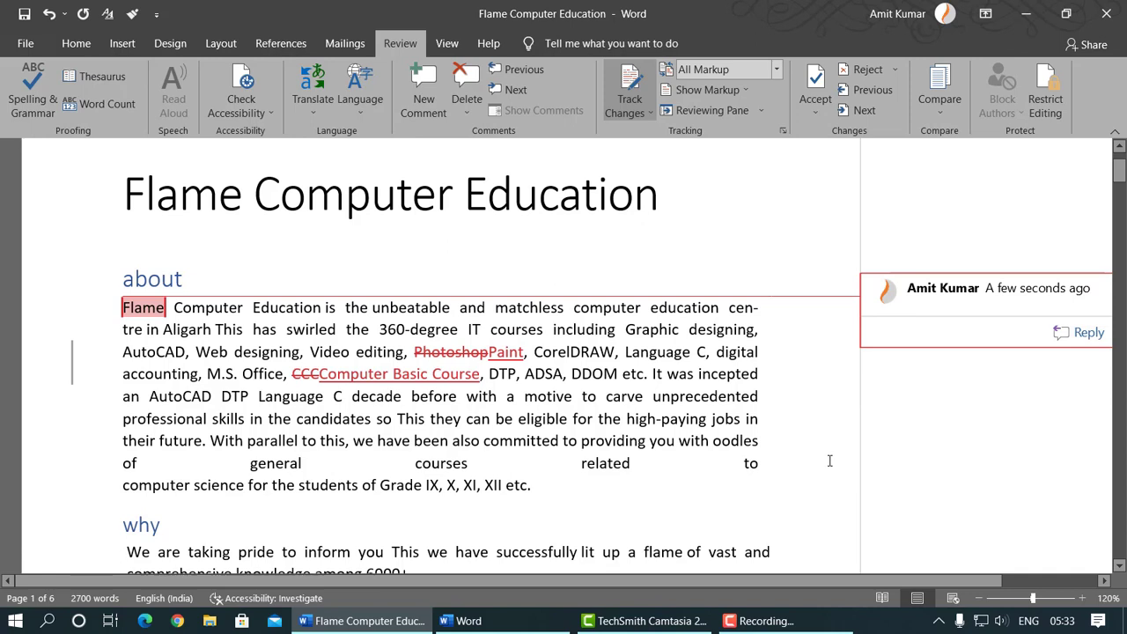
text(A Compu)
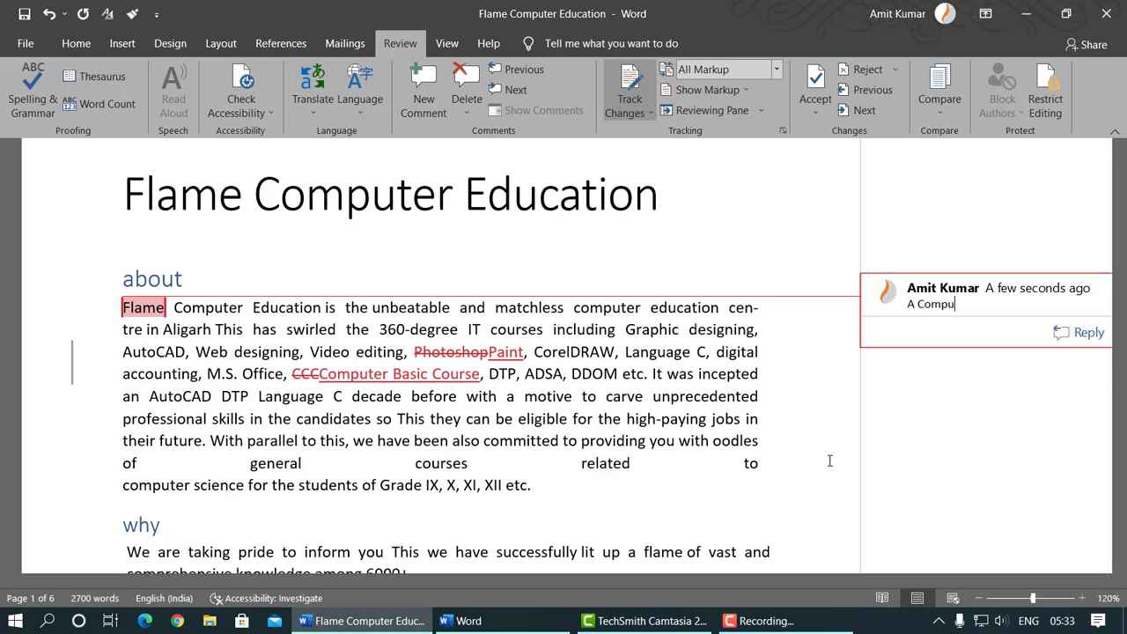
text(ter Education Institute)
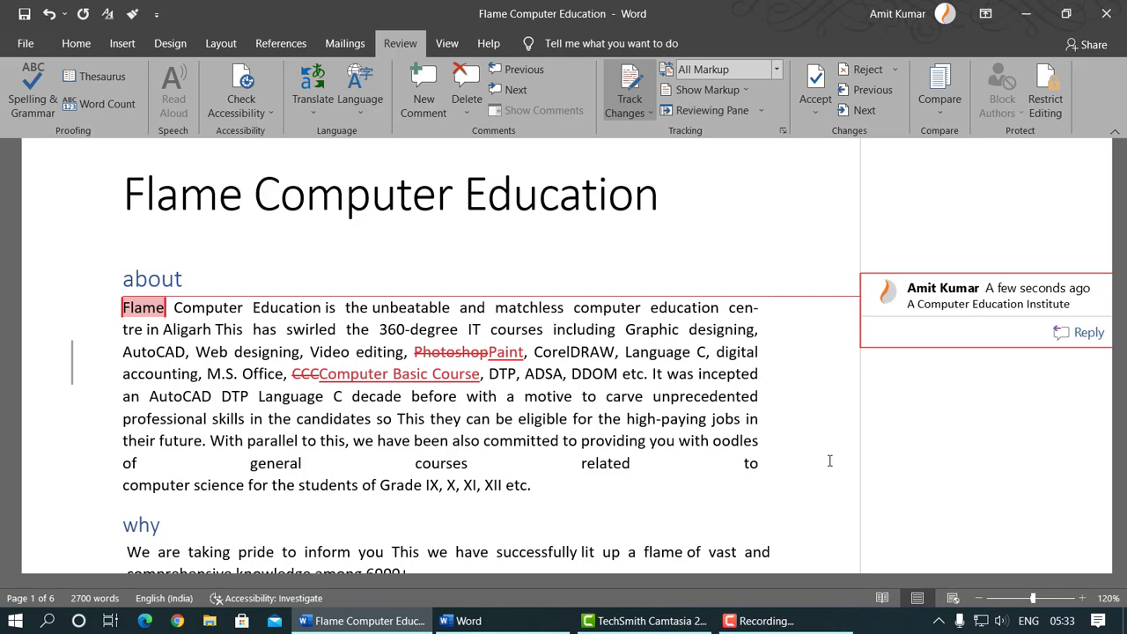
- Hide the comment on "Flame" through the markup options and show it again
click(749, 90)
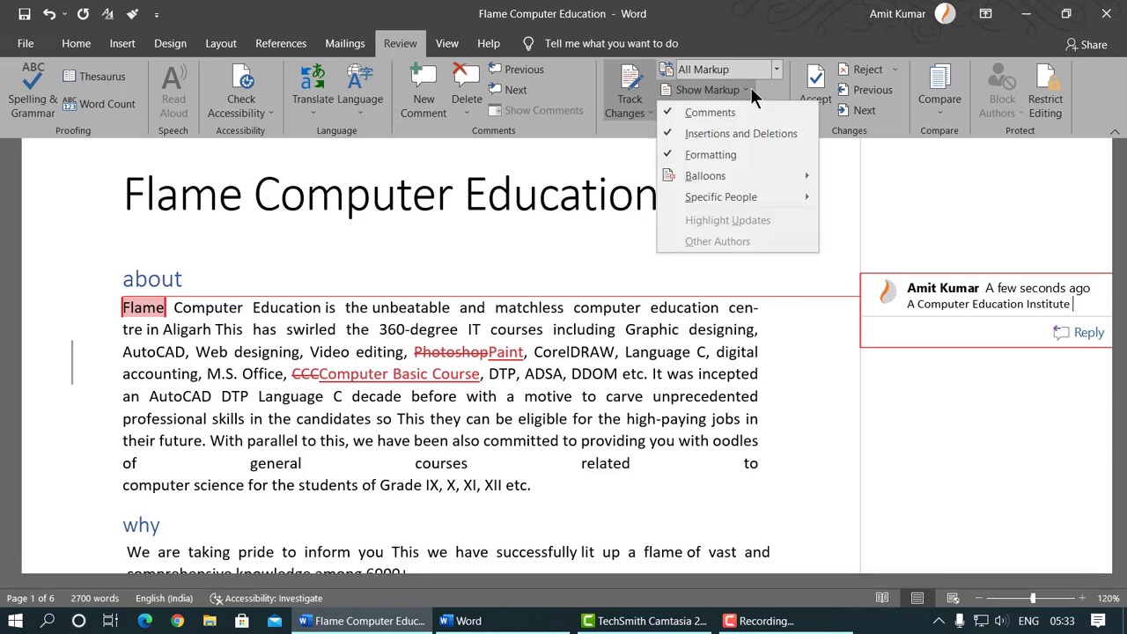
click(736, 113)
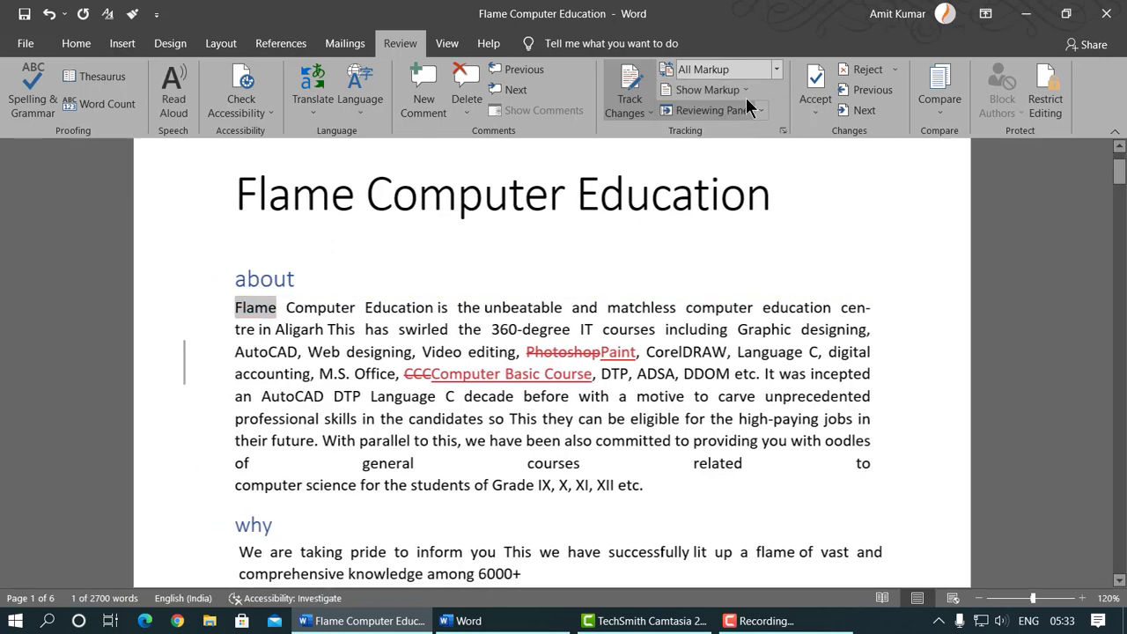
click(747, 91)
click(743, 110)
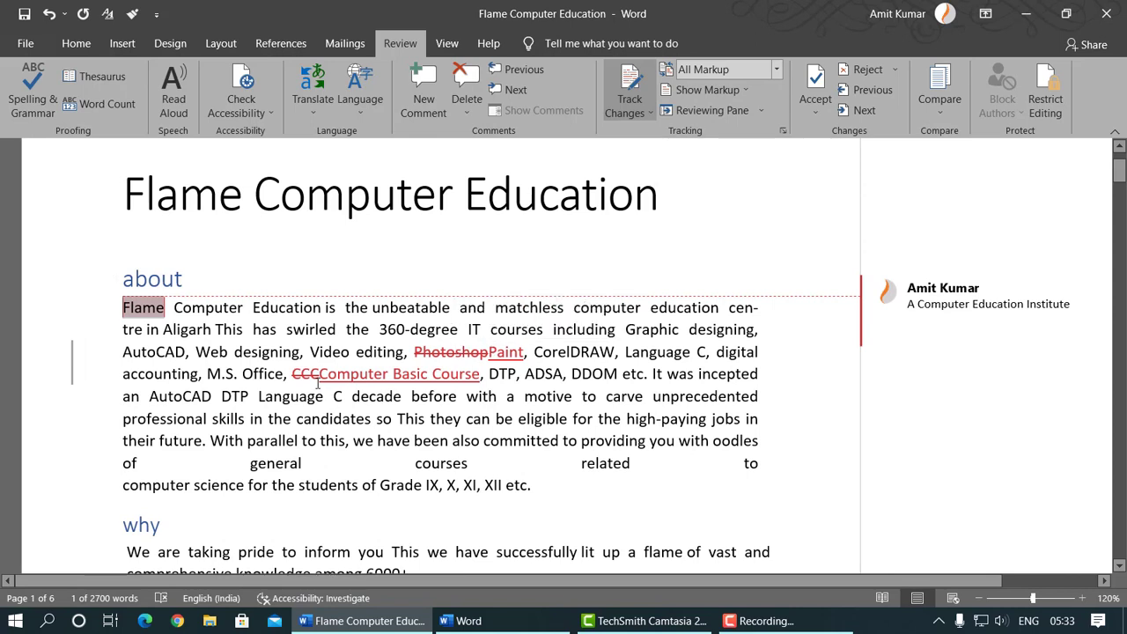
- Turn the display of insertions and deletions off in the markup options and turn it back on
mouse_move(444, 377)
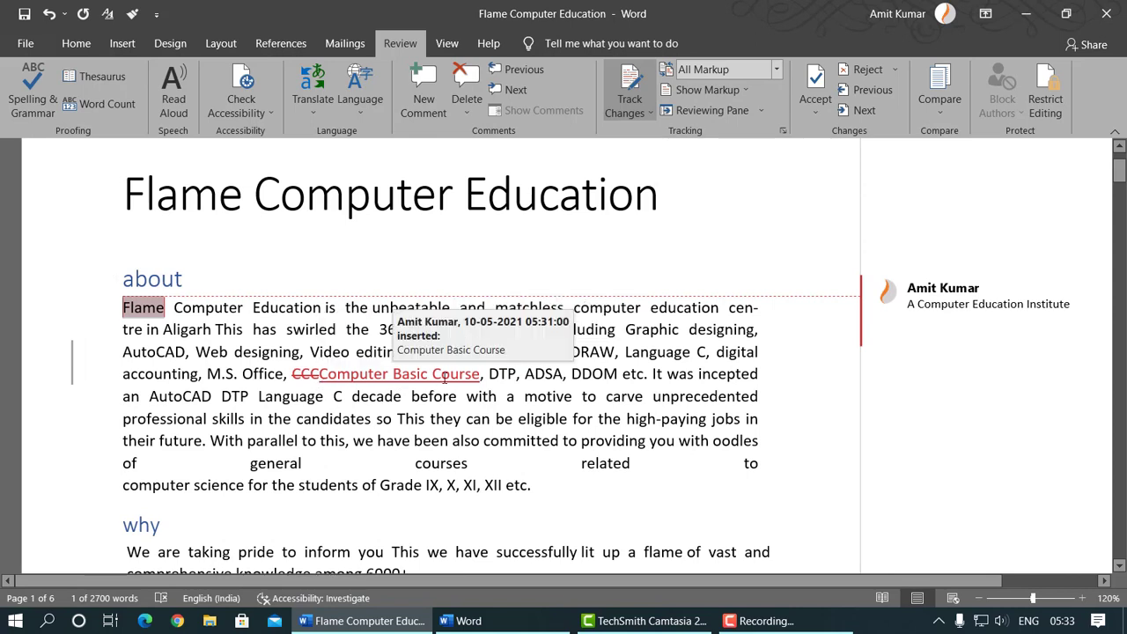
click(741, 90)
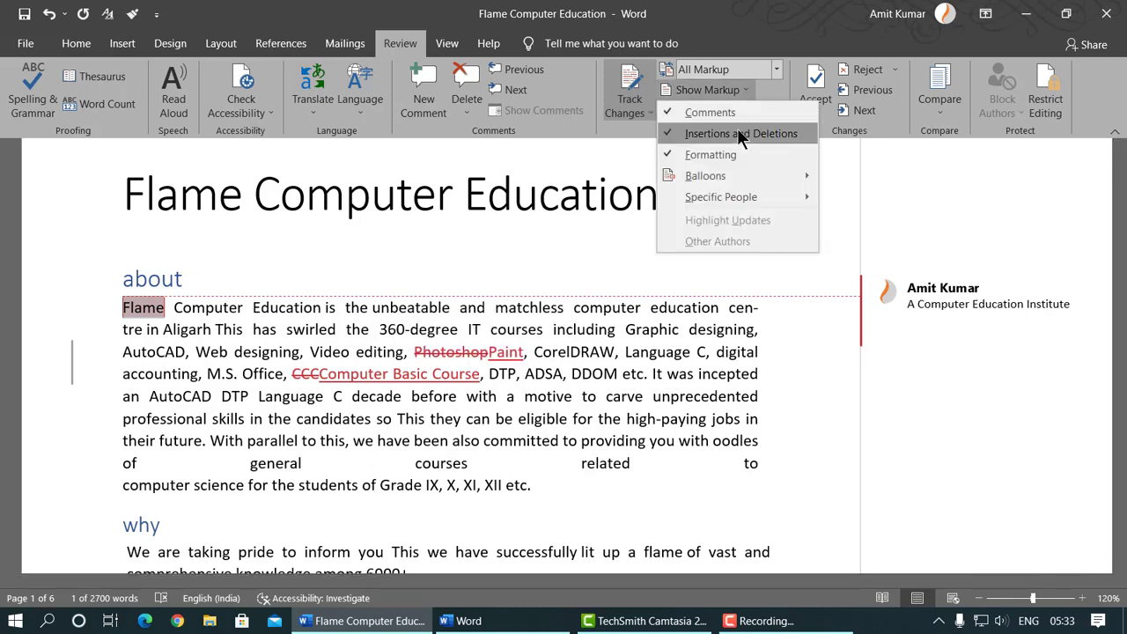
click(737, 134)
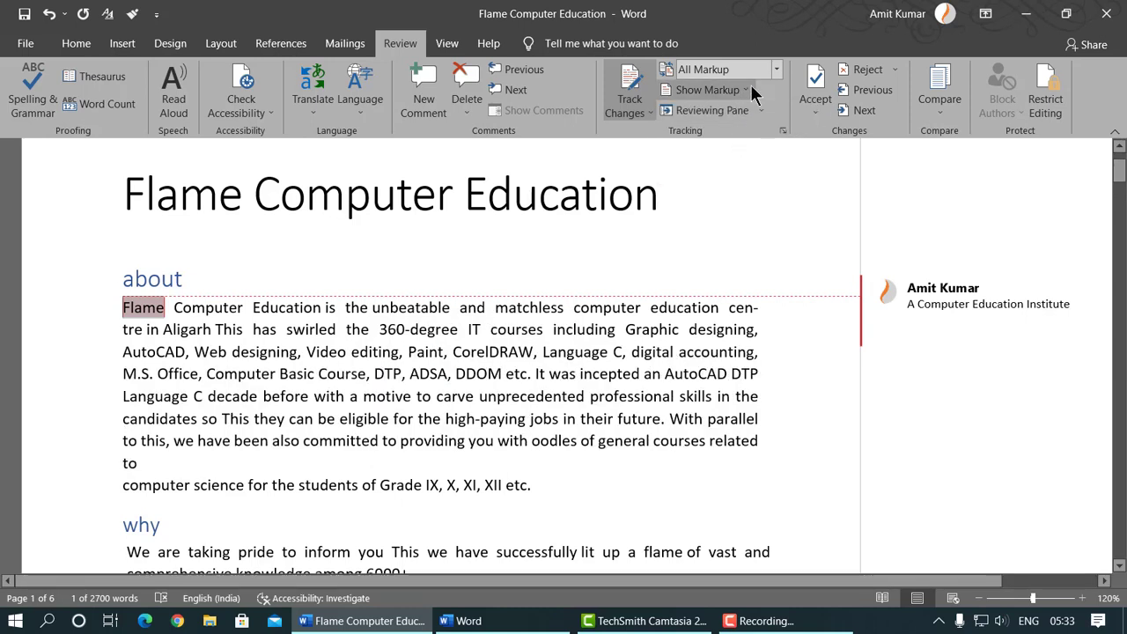
click(739, 90)
click(735, 132)
- Turn off the display of comments in the markup options
click(736, 90)
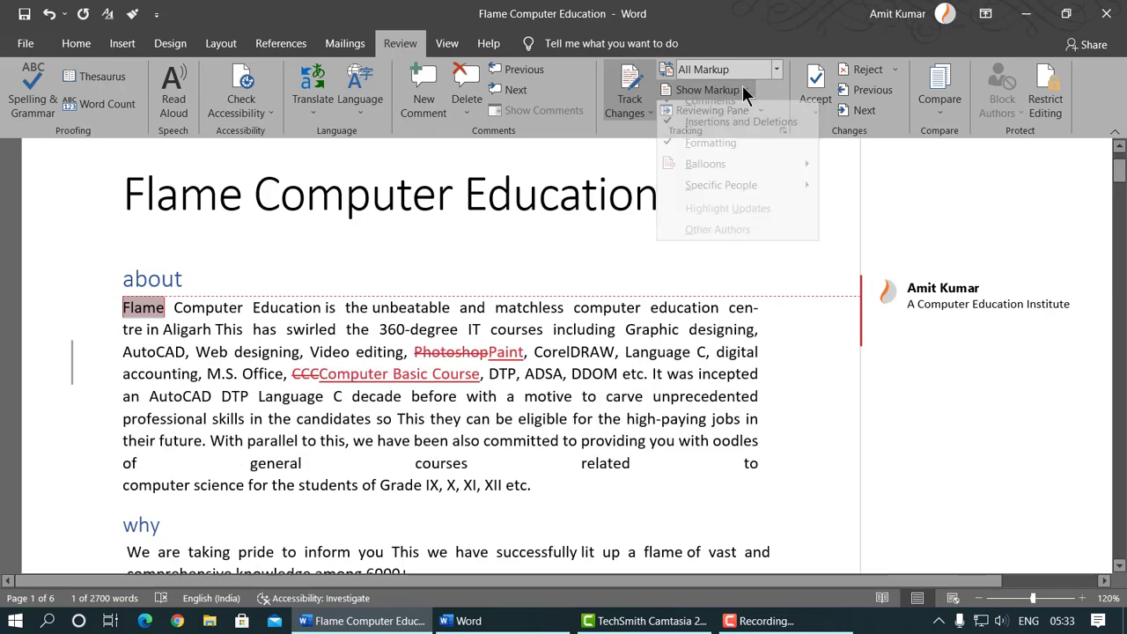
click(738, 108)
click(745, 88)
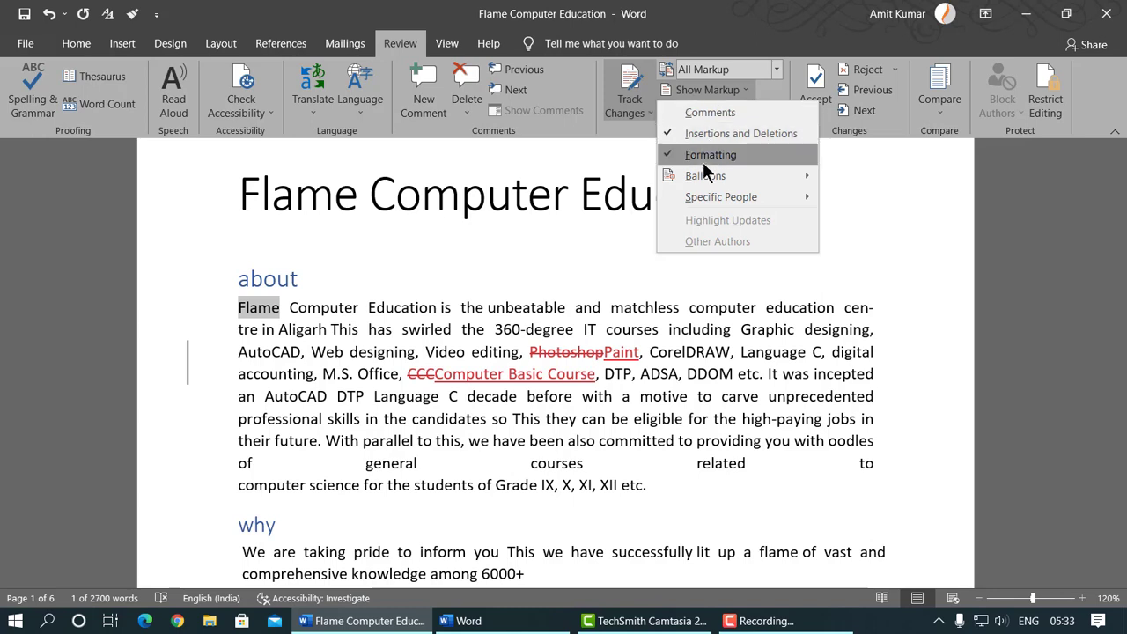
click(707, 357)
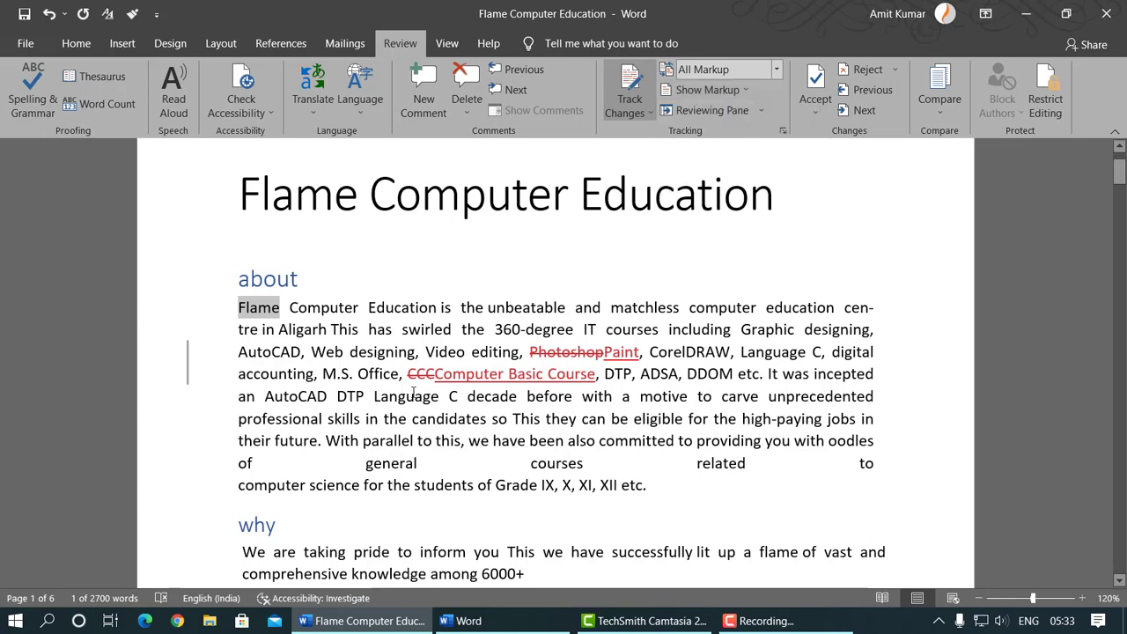
- Bold the word "Education" in the about paragraph's first line and turn off the display of formatting changes
double_click(402, 307)
key(ctrl+b)
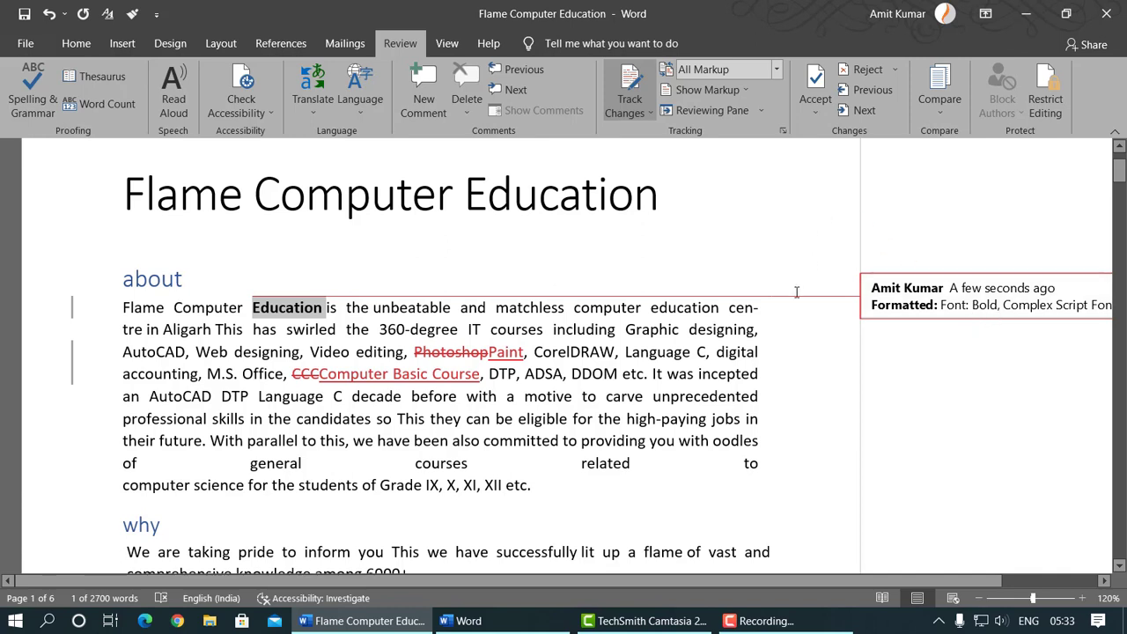
click(745, 89)
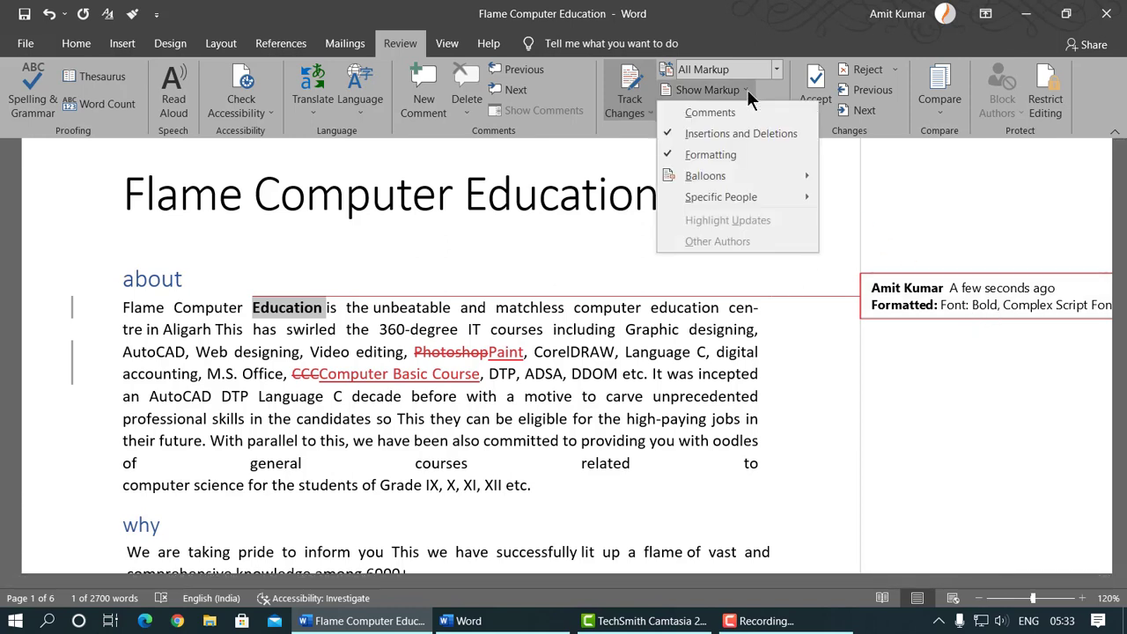
click(716, 155)
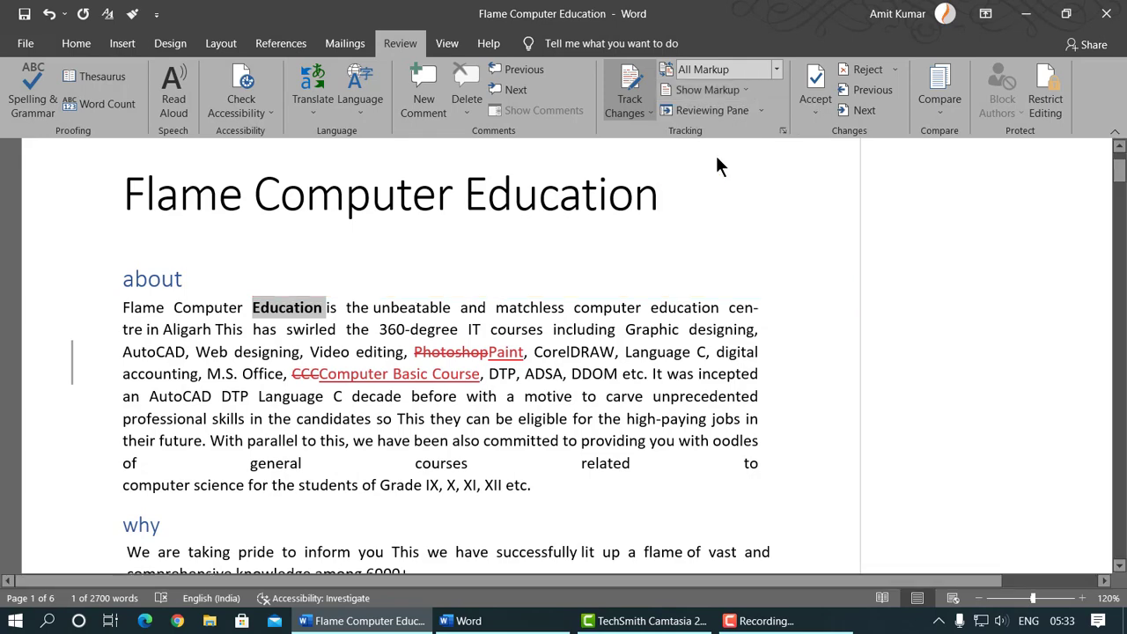
- Show revisions in balloons, examine the deletion balloons, and look over the other balloon options
click(743, 89)
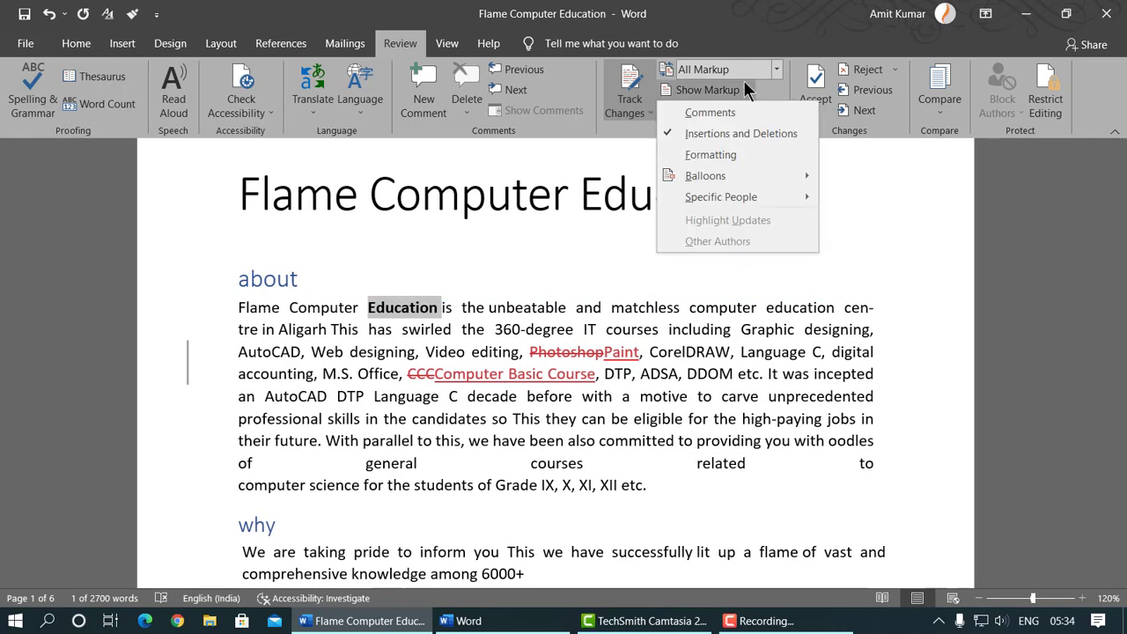
mouse_move(738, 176)
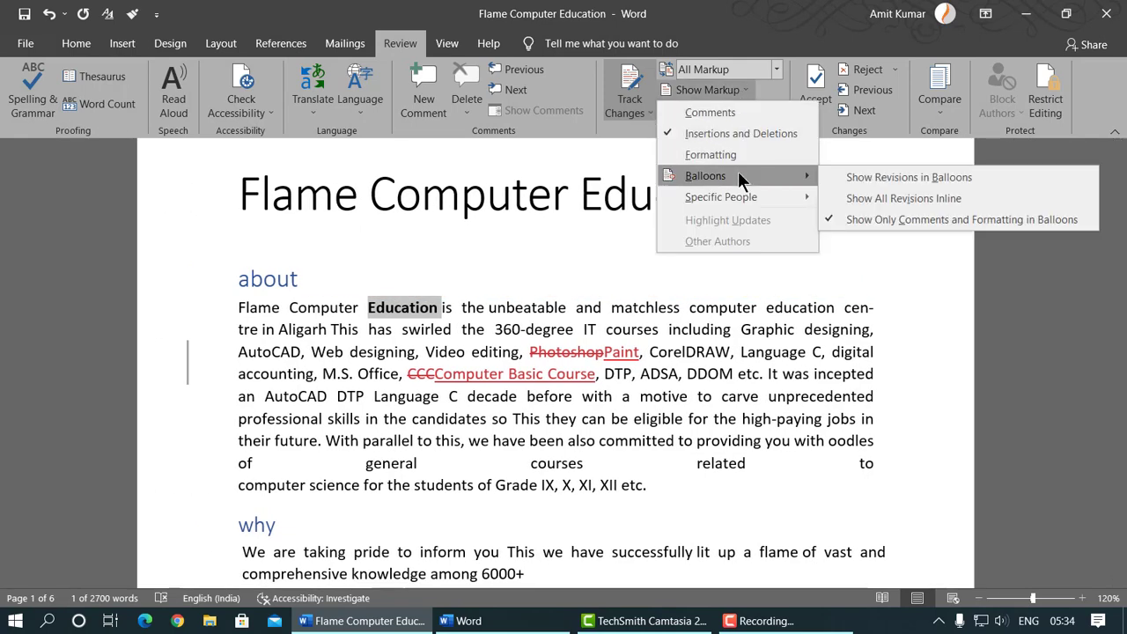
click(866, 185)
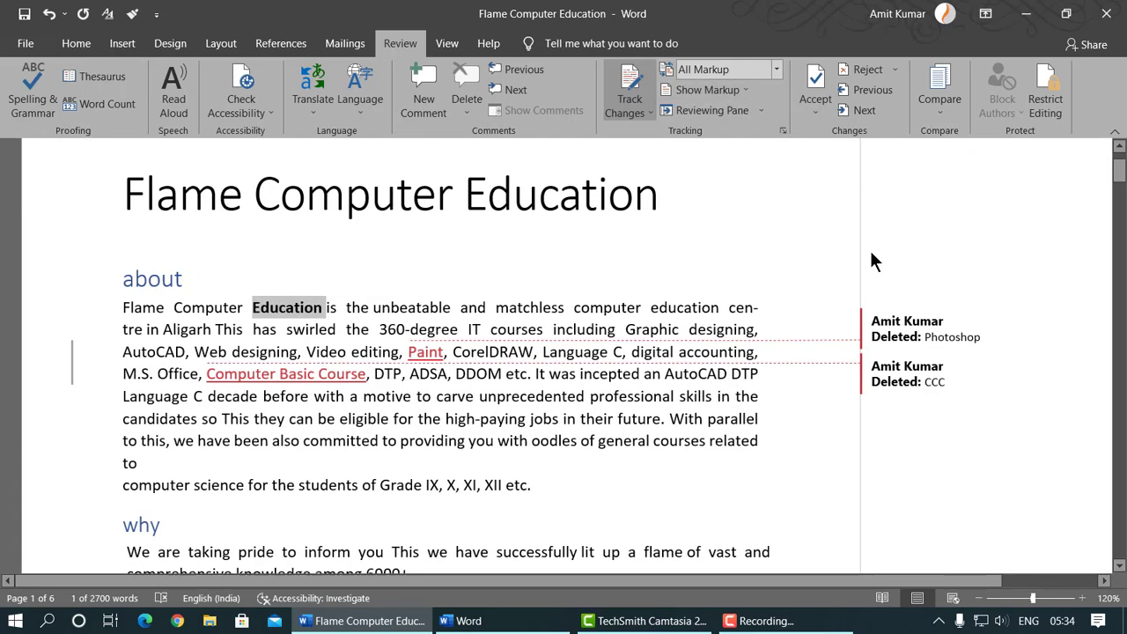
mouse_move(880, 336)
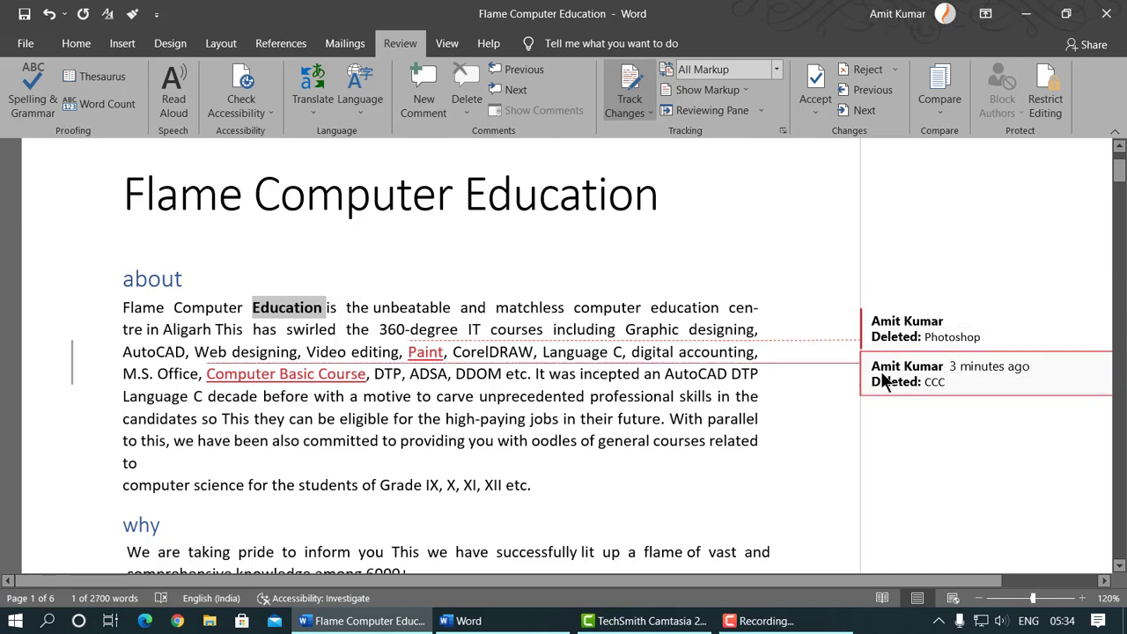
click(745, 90)
mouse_move(750, 179)
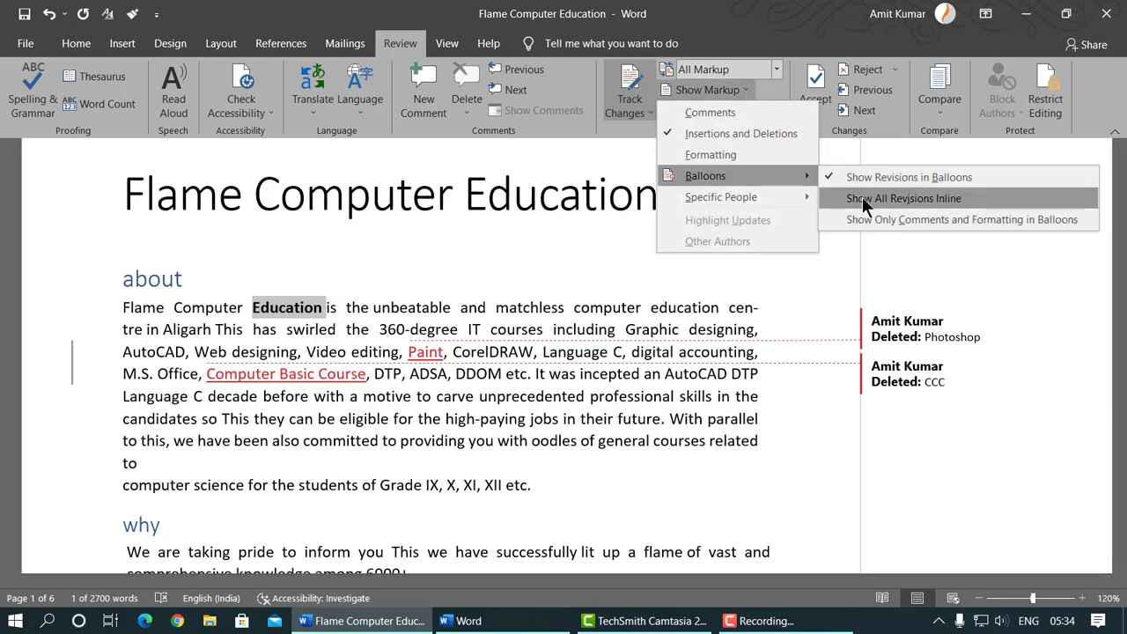
click(556, 397)
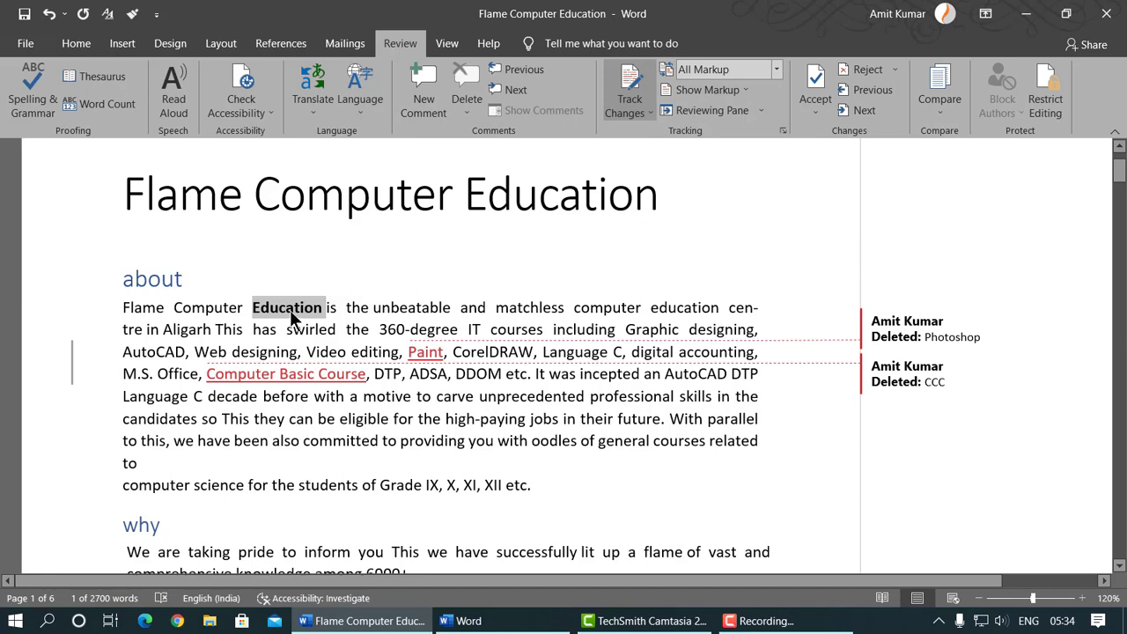
- Add an empty comment to the bold word "Education" and italicize the word "paying" in the about paragraph
click(423, 88)
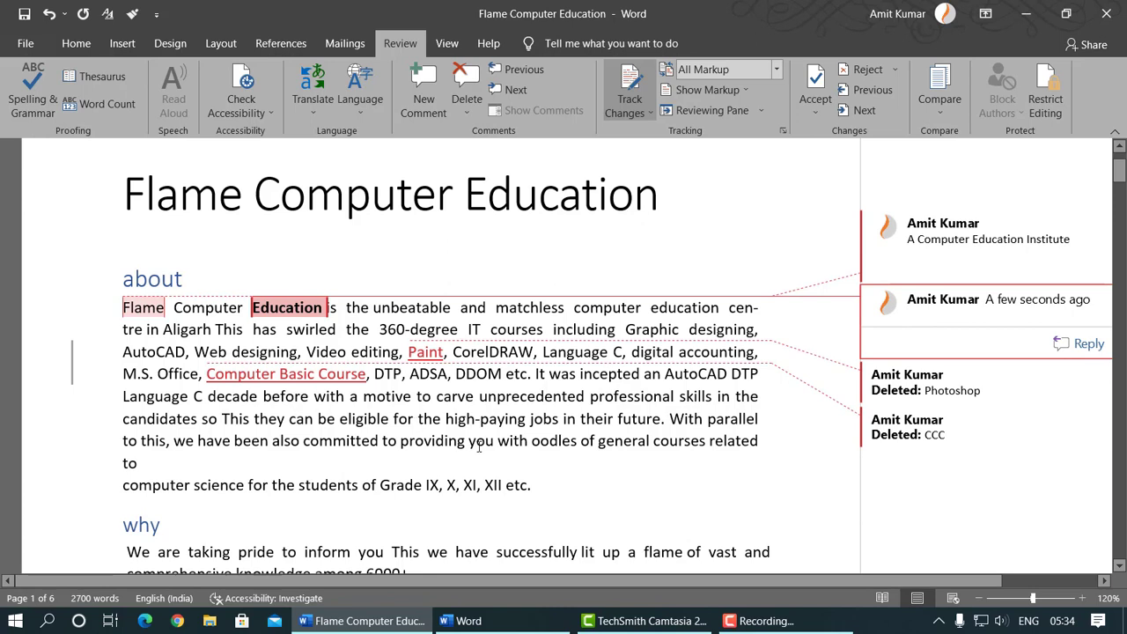
double_click(502, 419)
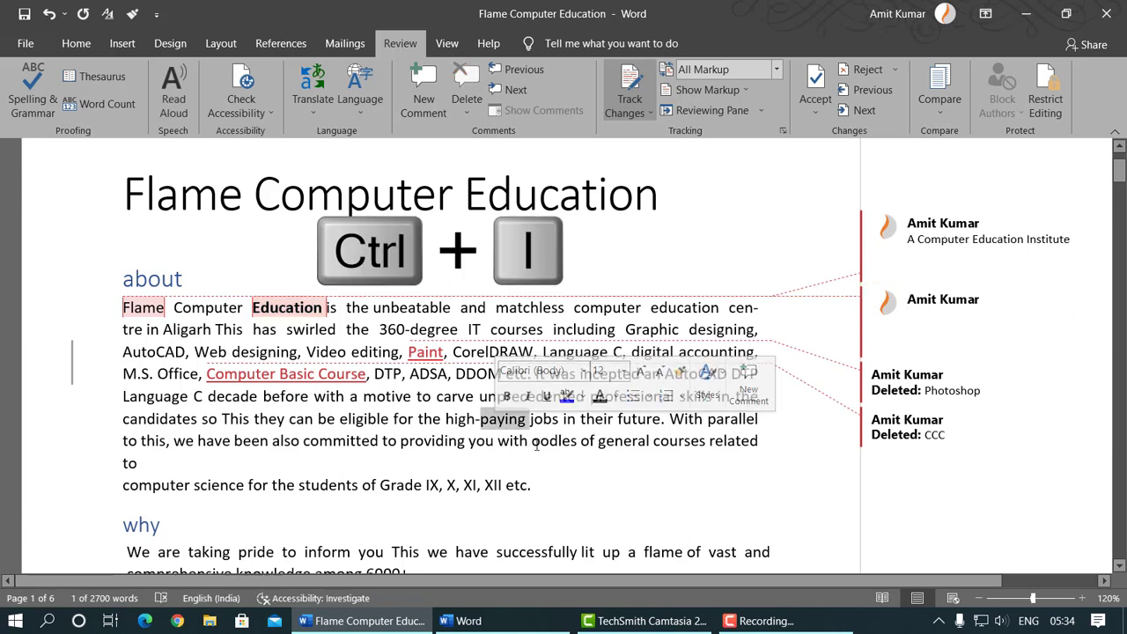
key(ctrl+i)
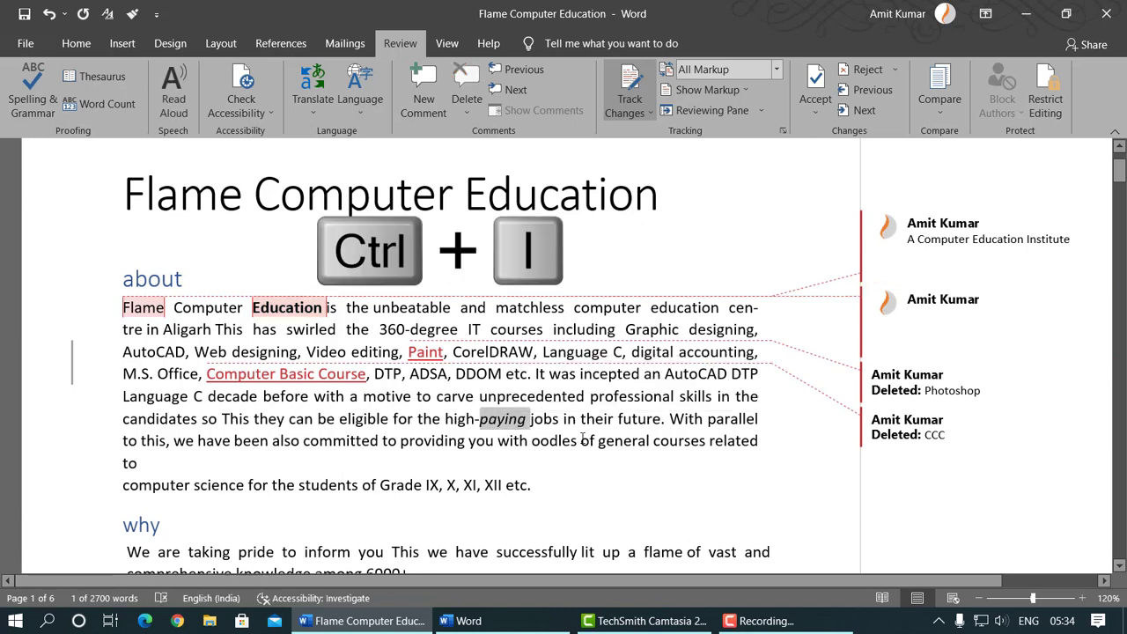
- Turn the display of formatting changes back on and show all revisions inline
click(747, 90)
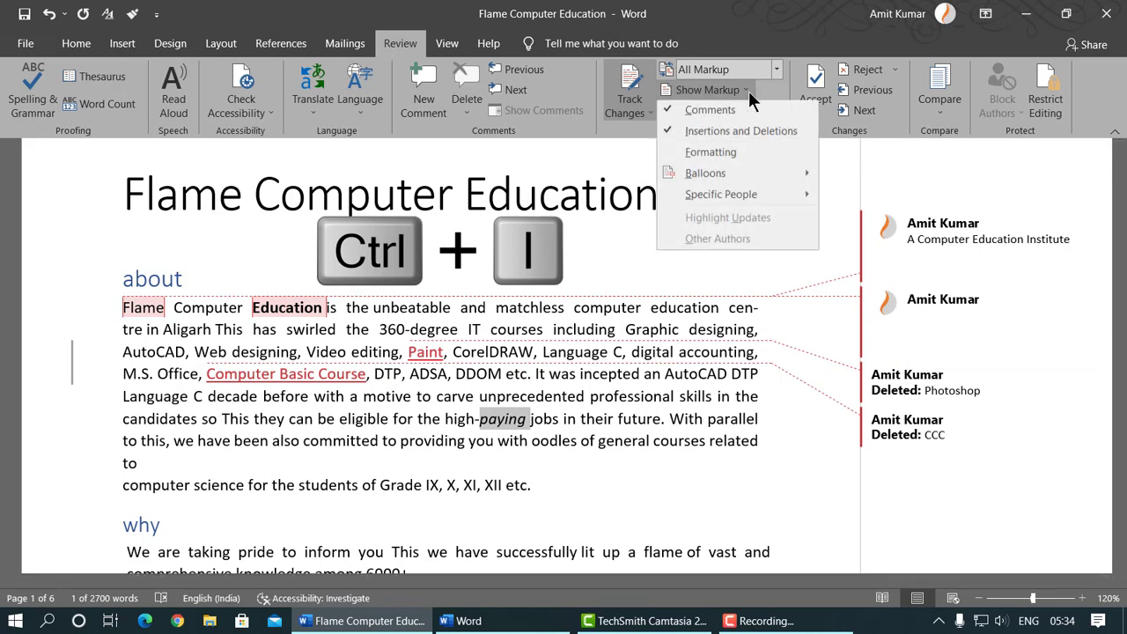
click(726, 154)
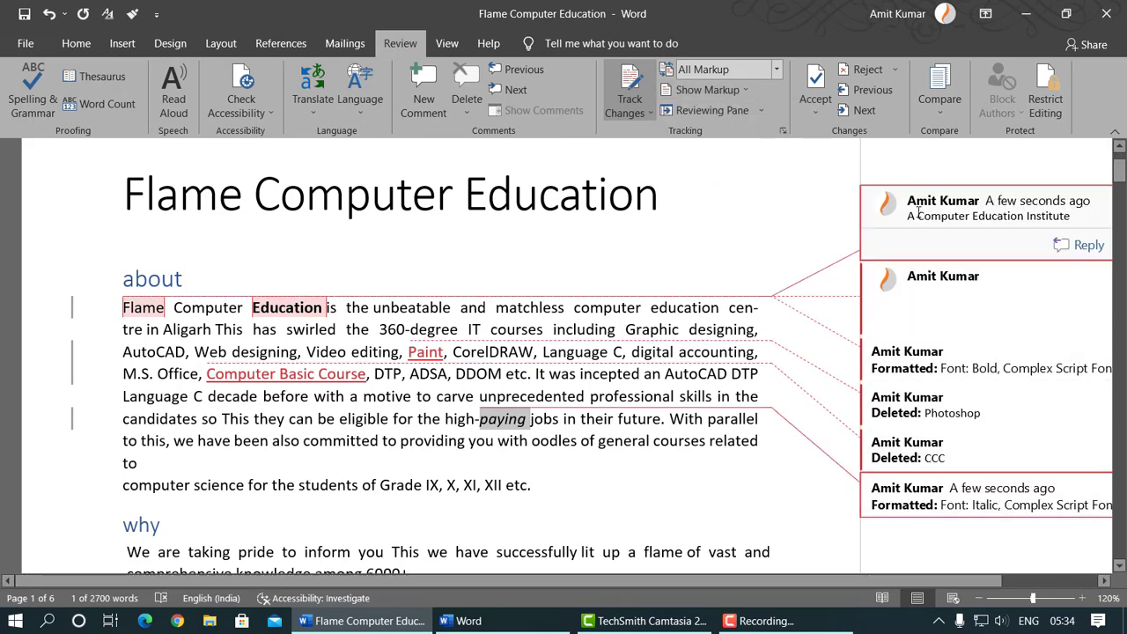
click(748, 92)
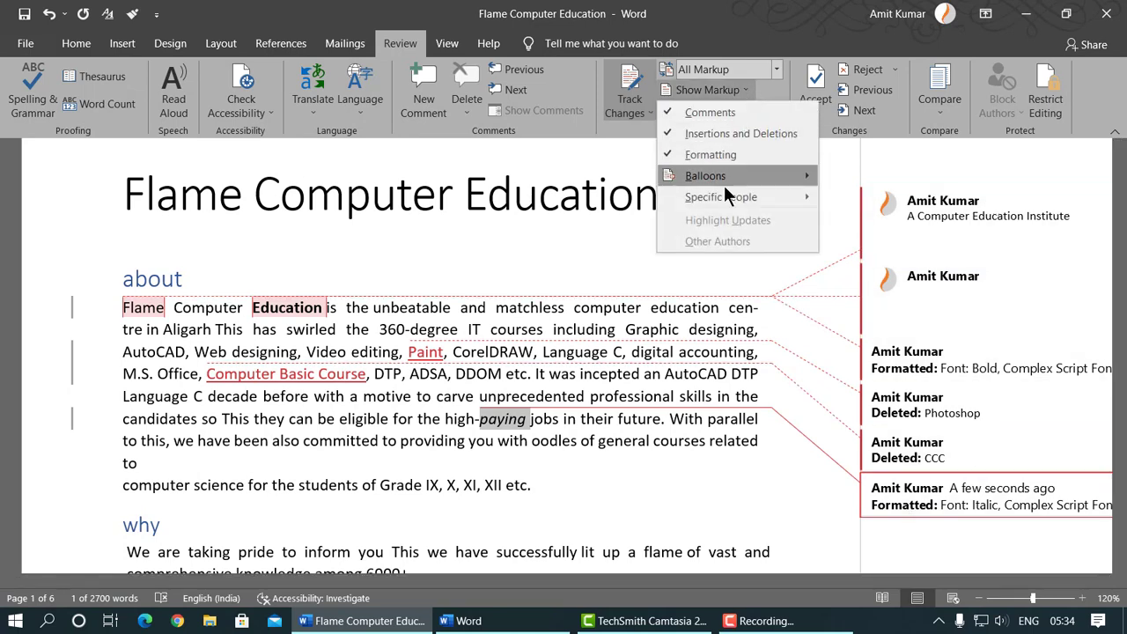
mouse_move(725, 179)
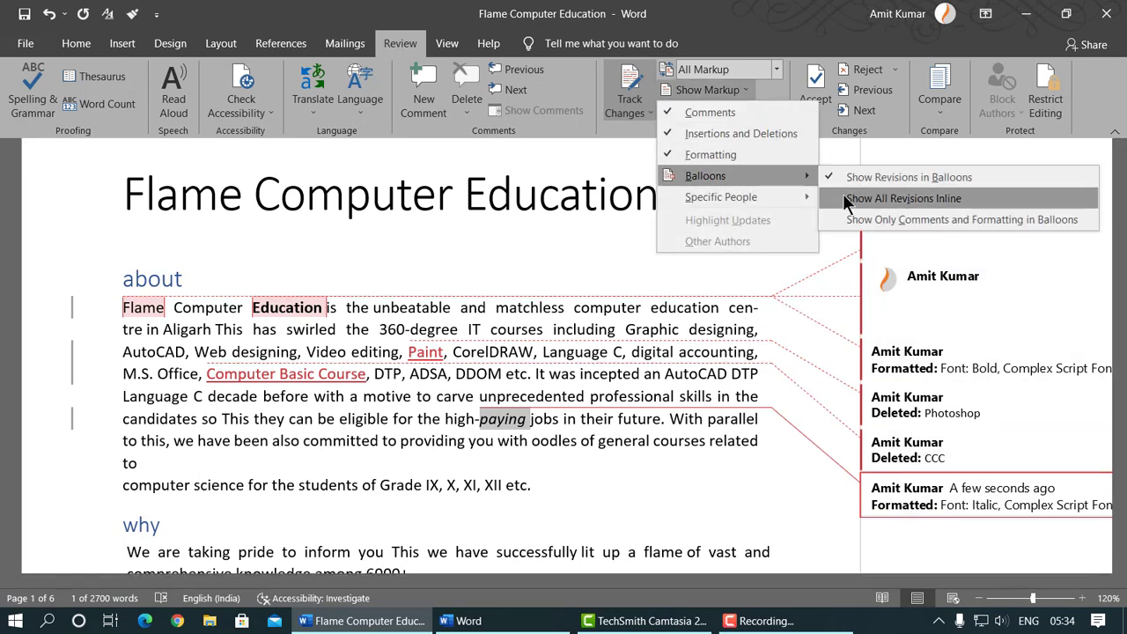
click(845, 199)
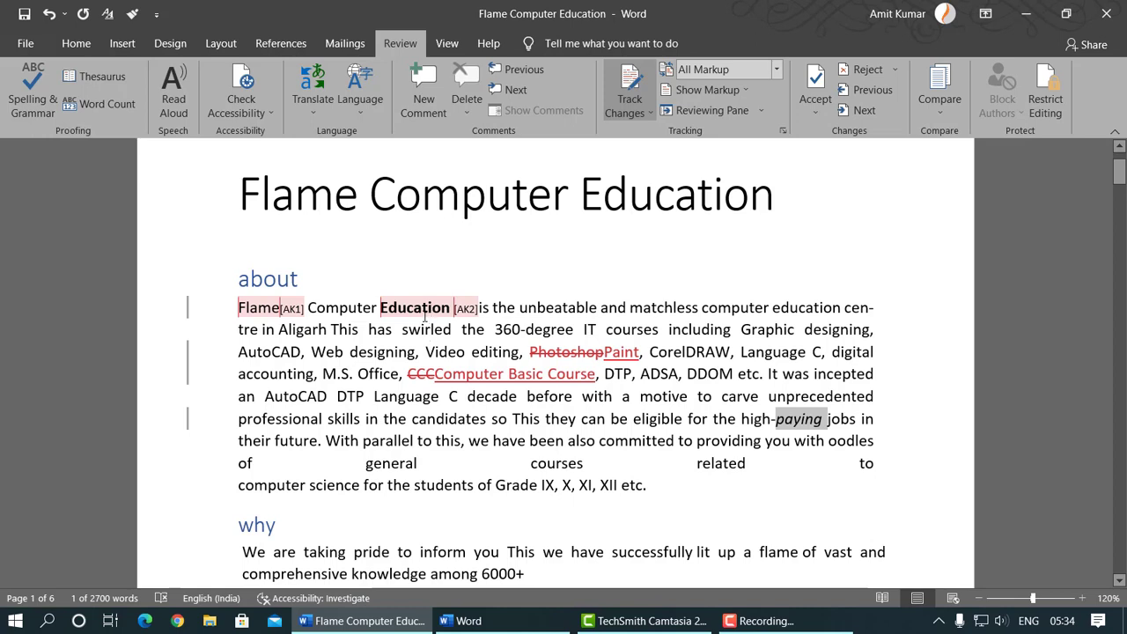
- Examine the inline comment details for "Education" and "Flame" and the revision details for "Photoshop" and "Paint"
mouse_move(442, 368)
mouse_move(417, 302)
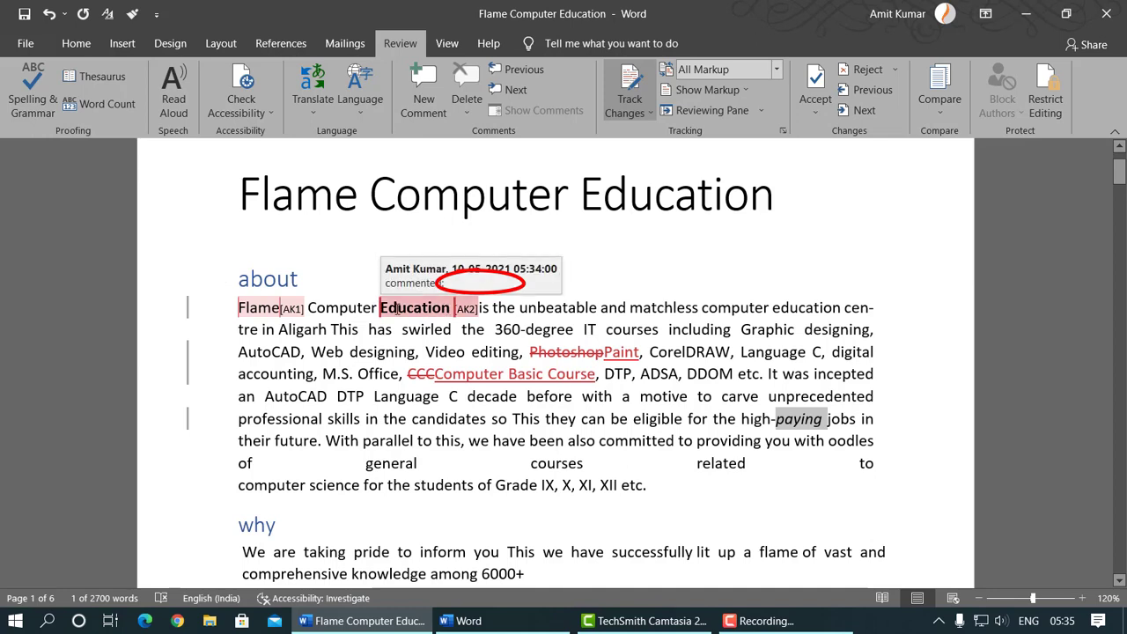
mouse_move(278, 306)
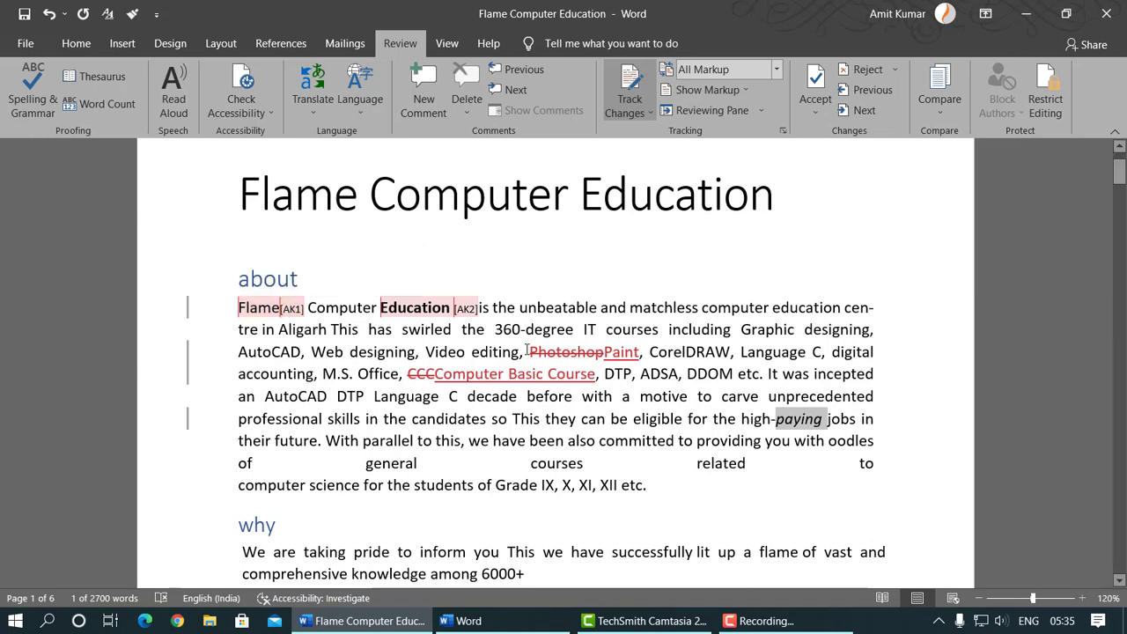
mouse_move(566, 358)
mouse_move(608, 354)
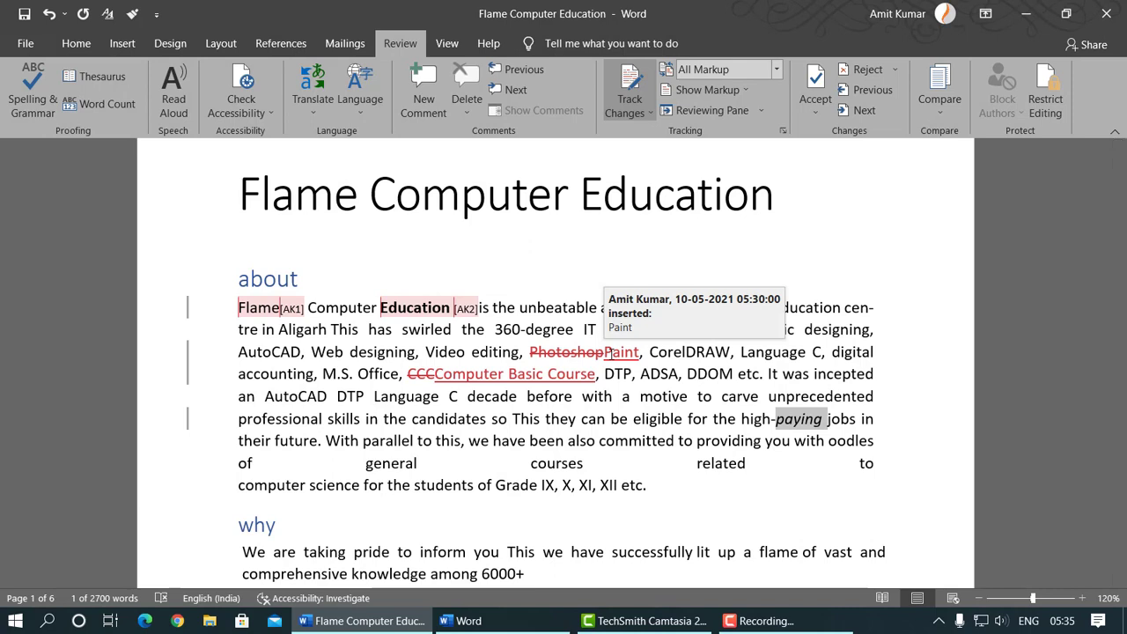
- Hide the individual reviewer's markup using the Specific People filter, and turn that reviewer's markup back on
click(754, 89)
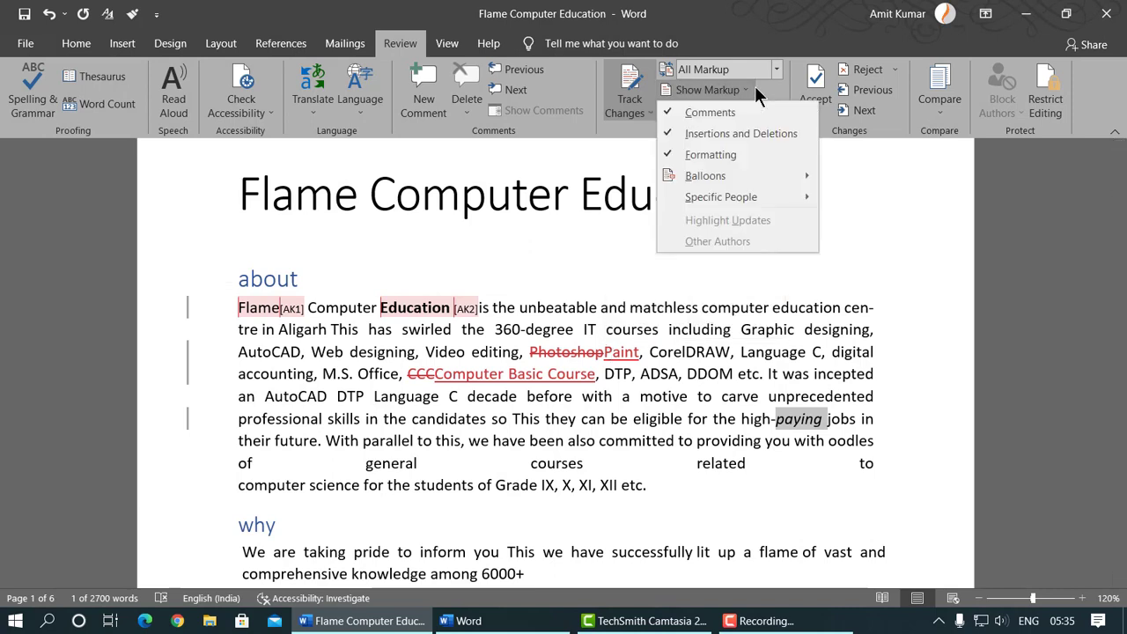
mouse_move(739, 194)
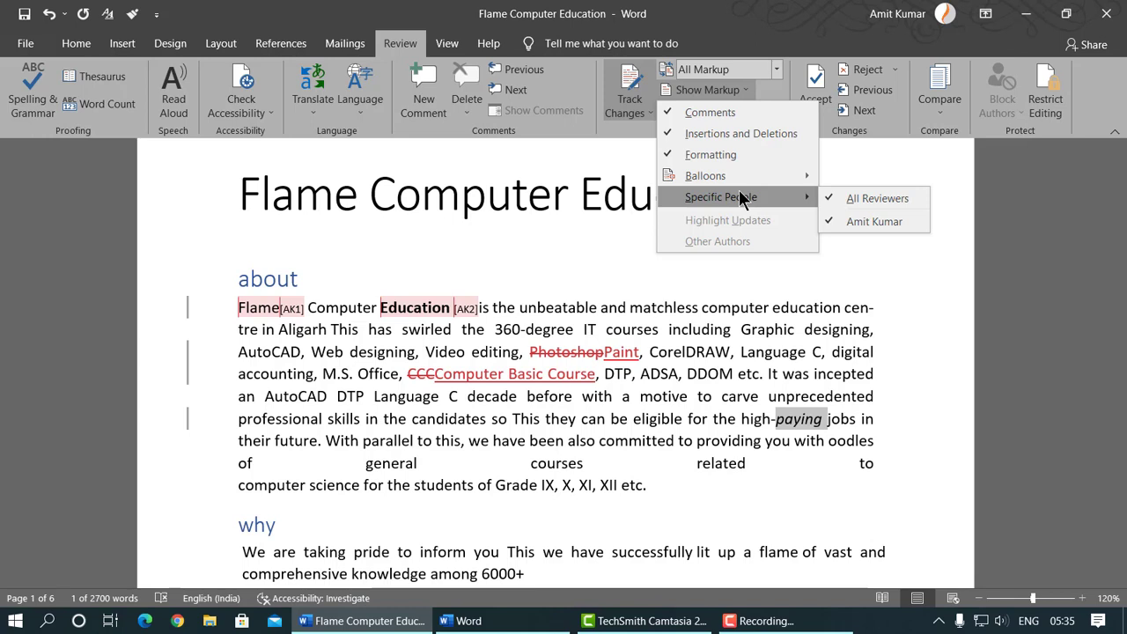
click(841, 223)
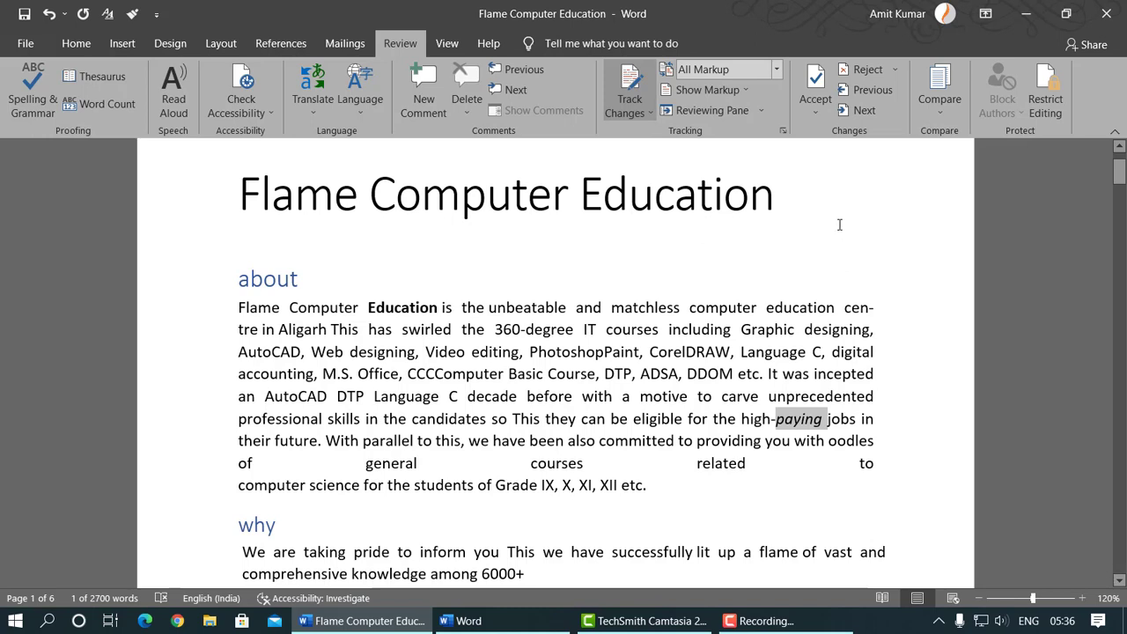
click(707, 89)
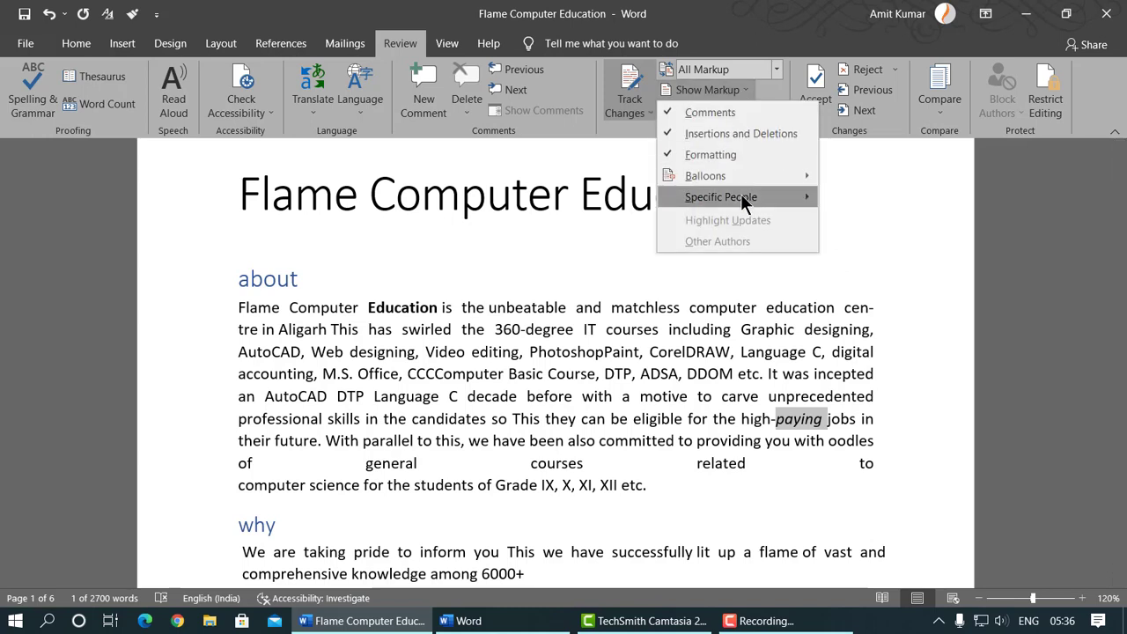
mouse_move(798, 199)
click(835, 221)
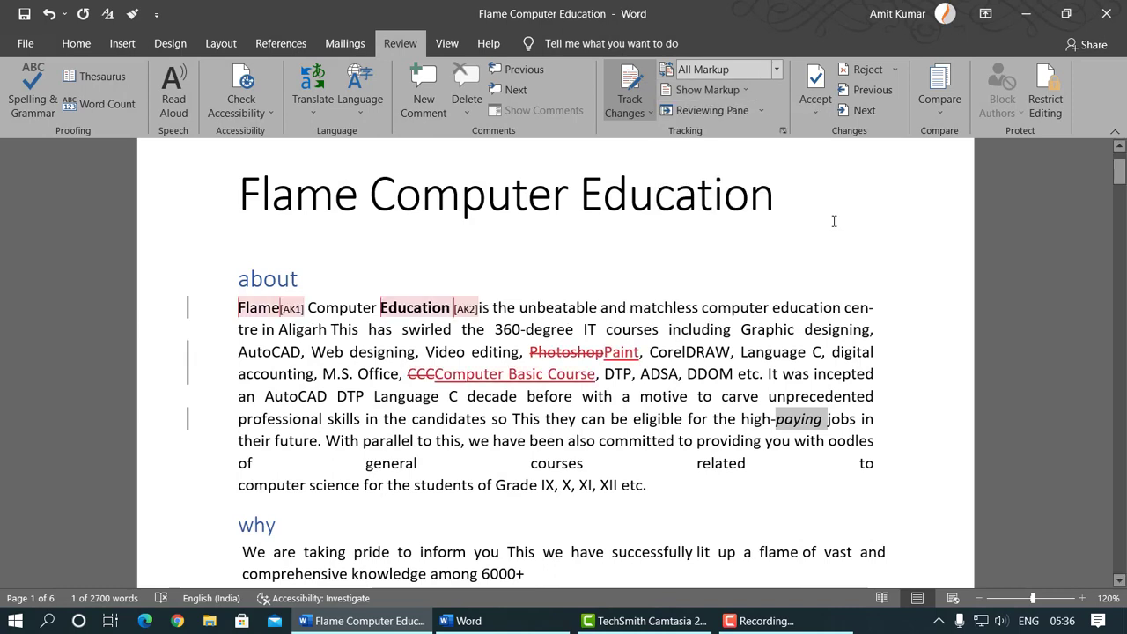
click(741, 93)
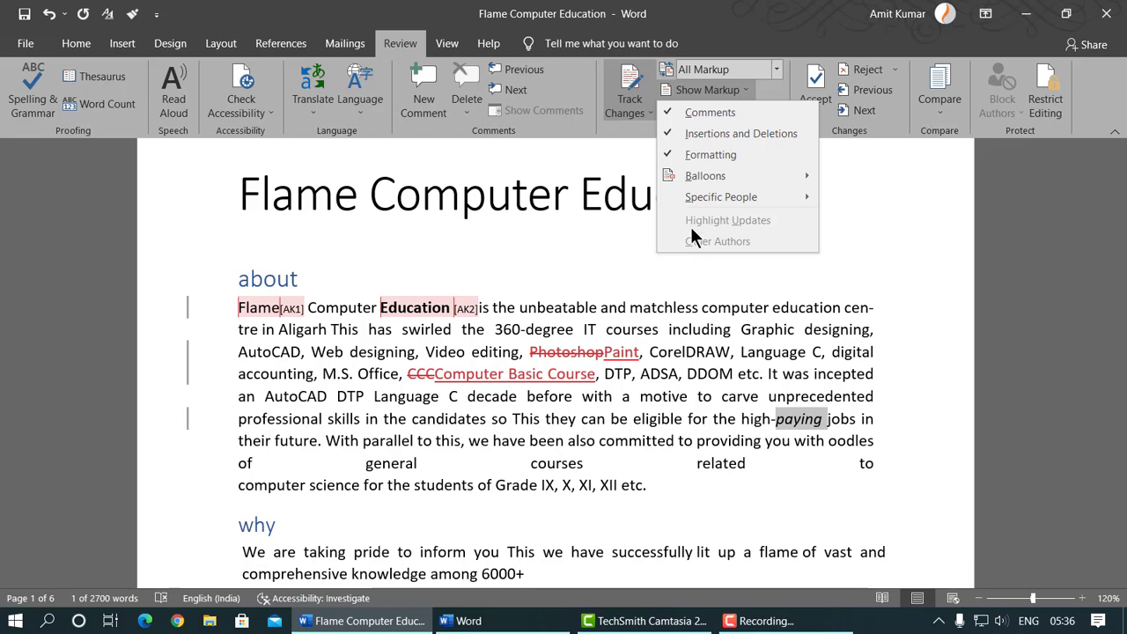
click(715, 45)
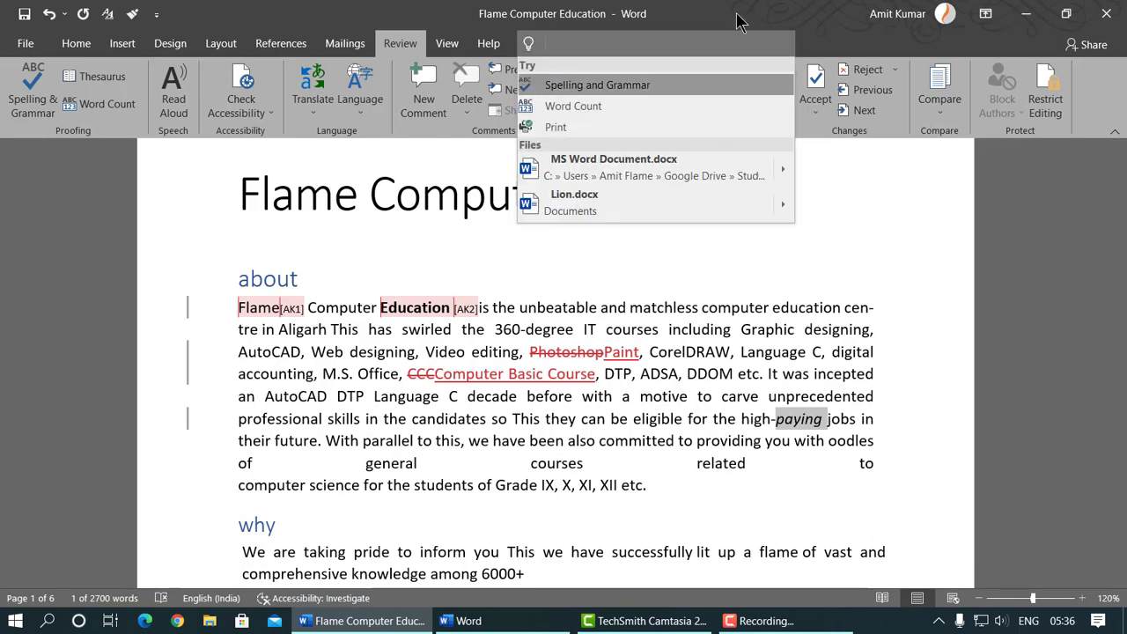
click(743, 21)
- Compare the document's revisions list in the vertical and horizontal Reviewing Pane layouts, and close the pane
click(725, 109)
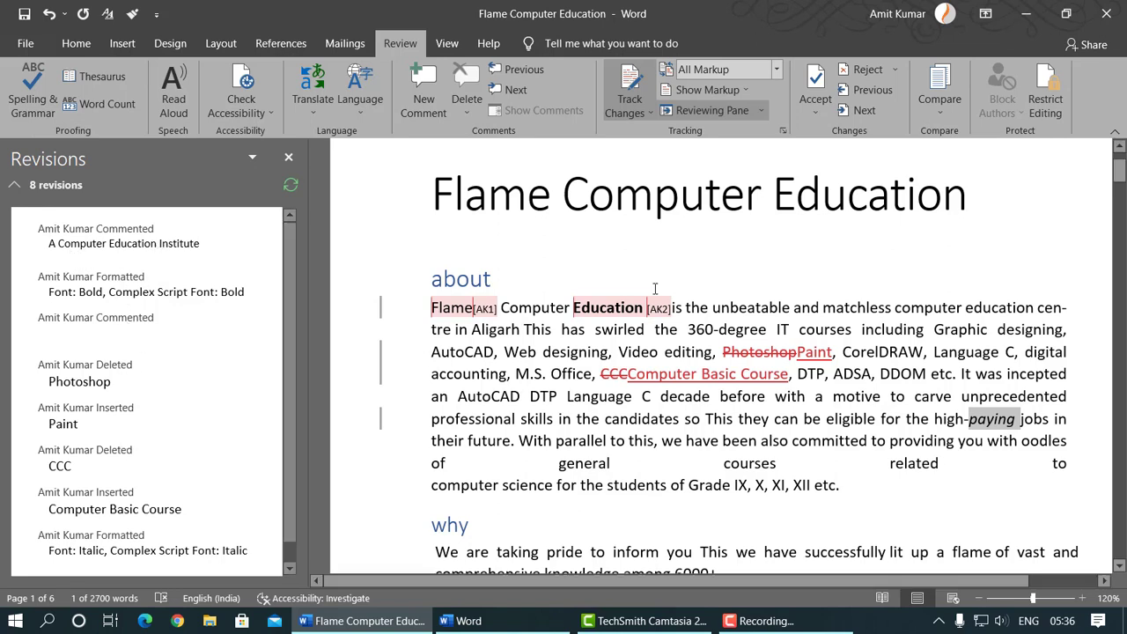
click(761, 110)
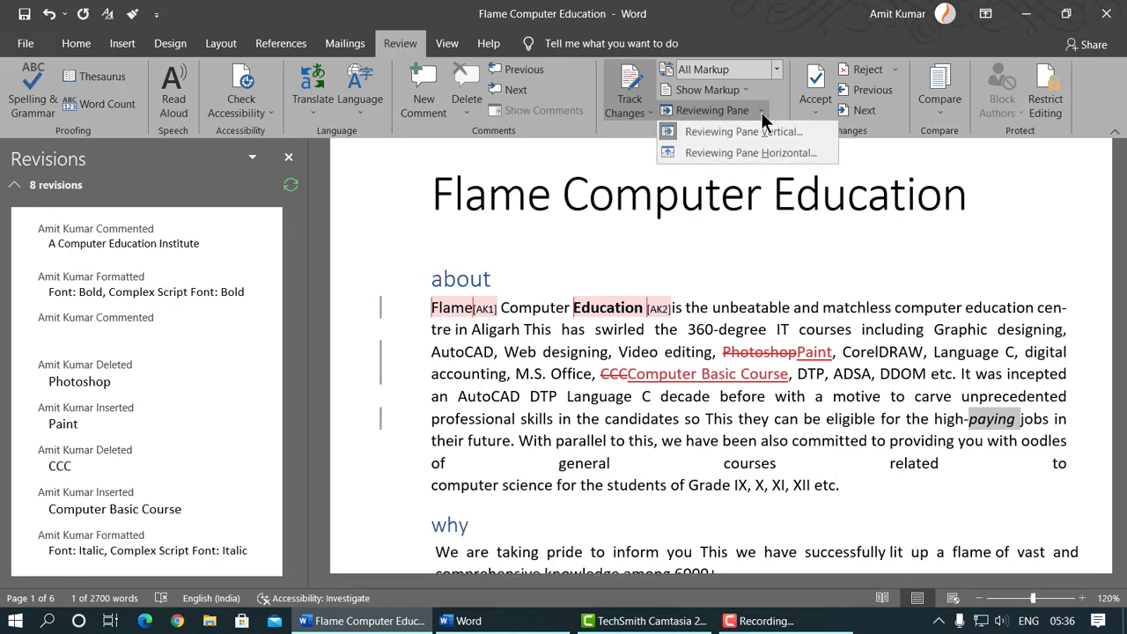
click(728, 151)
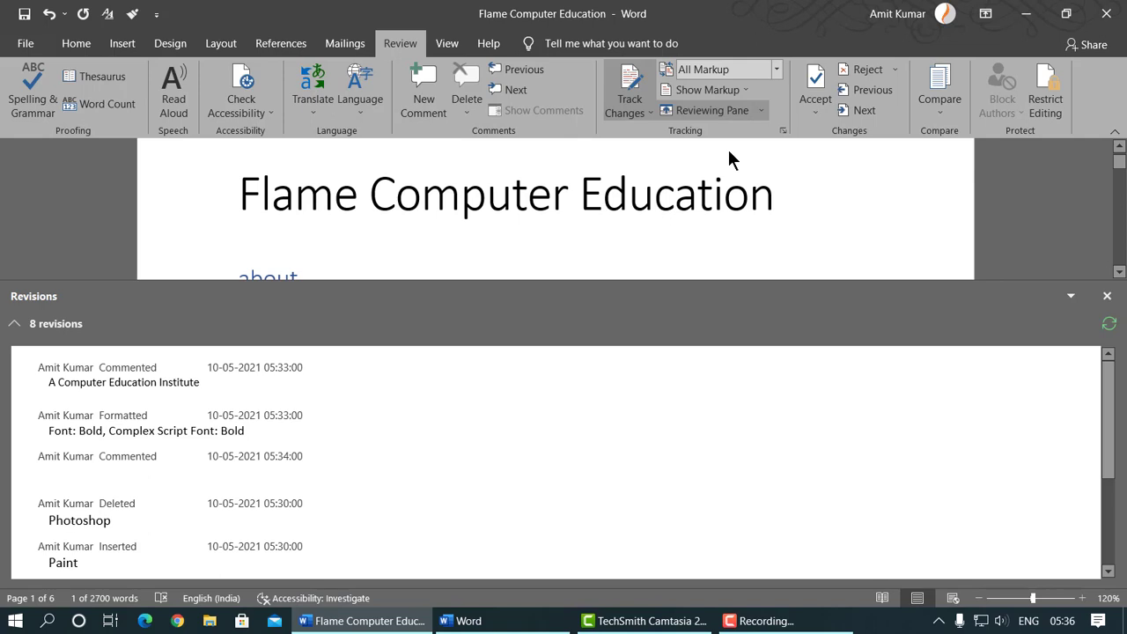
click(762, 112)
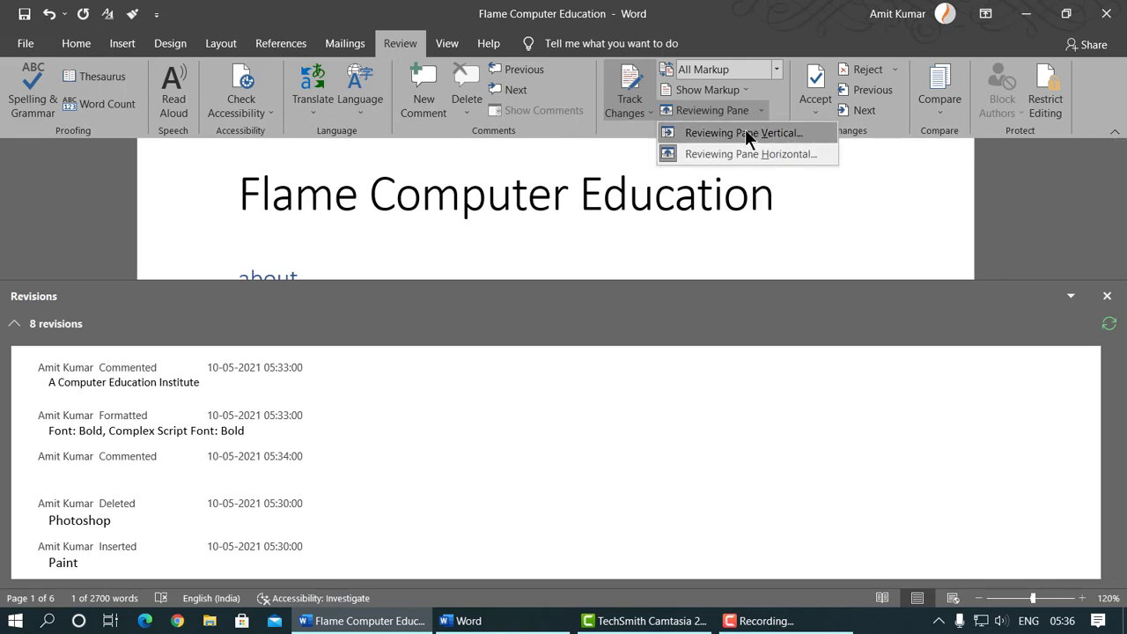
click(745, 132)
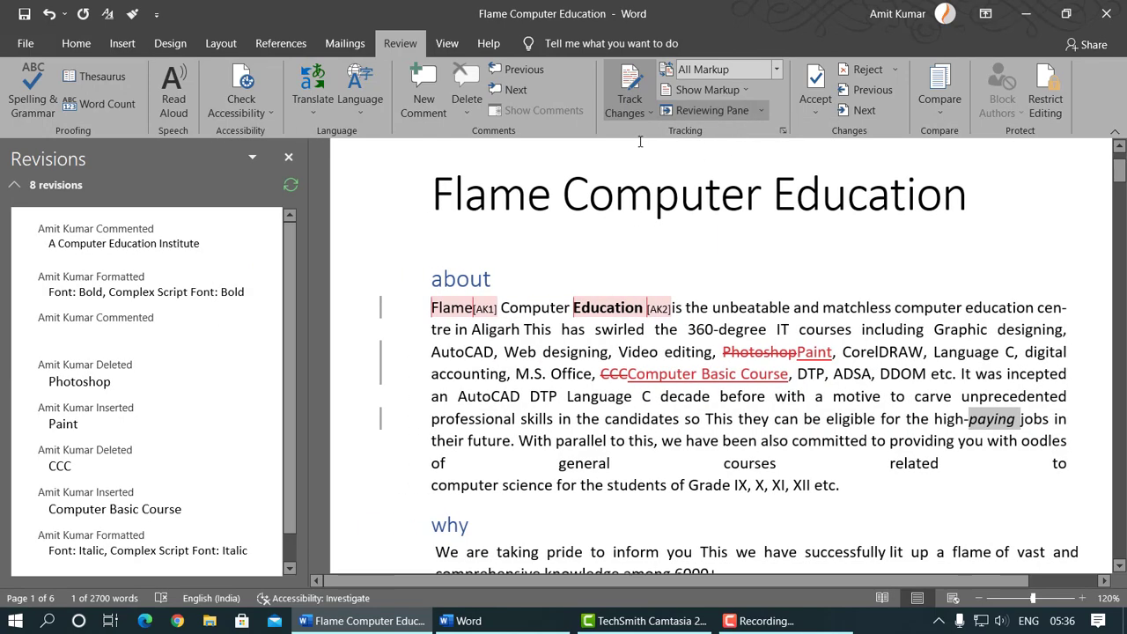
click(288, 157)
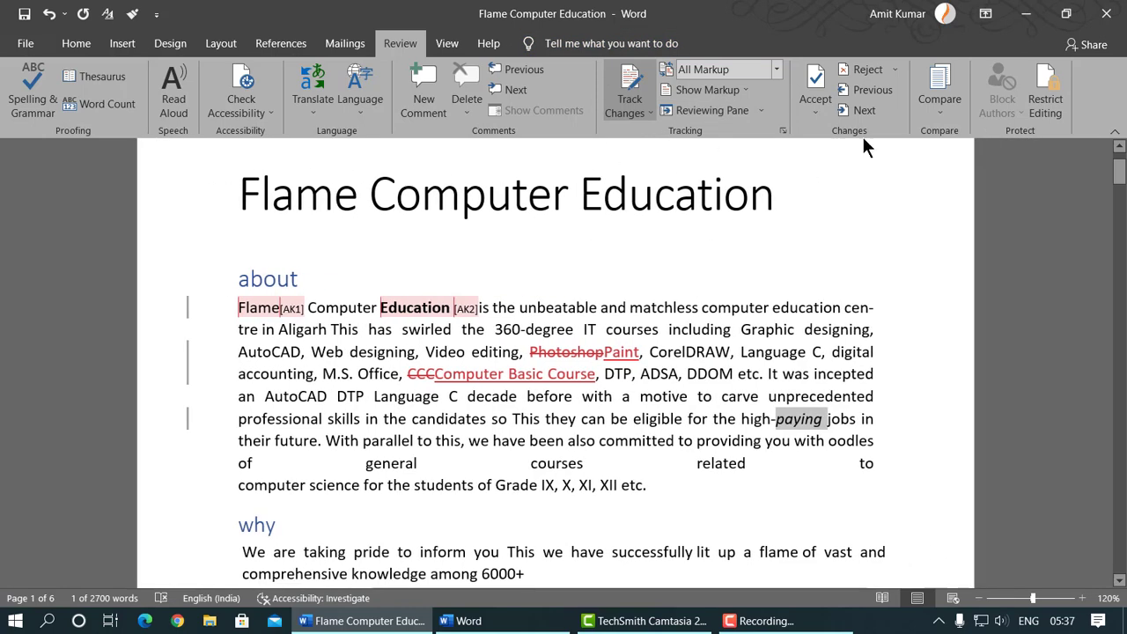